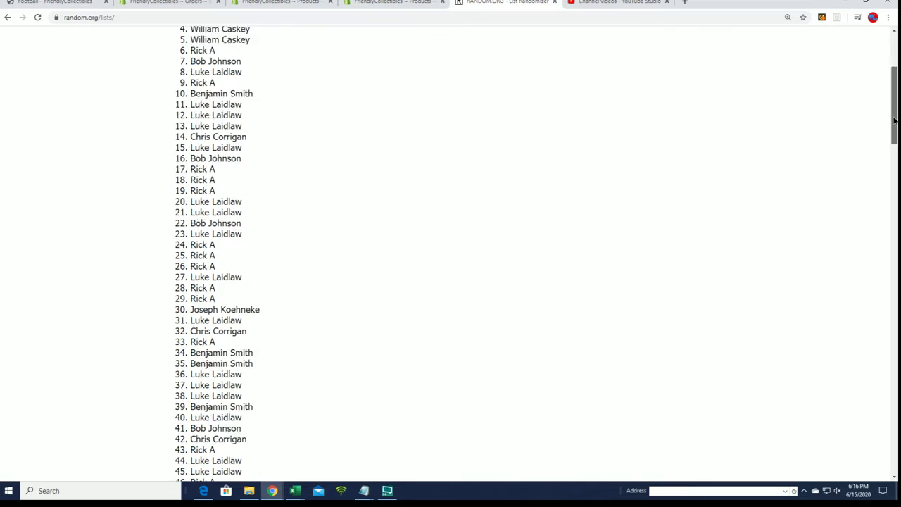
# Step: Keep re-randomizing the list of owner names until it has been randomized seven times
pyautogui.click(176, 398)
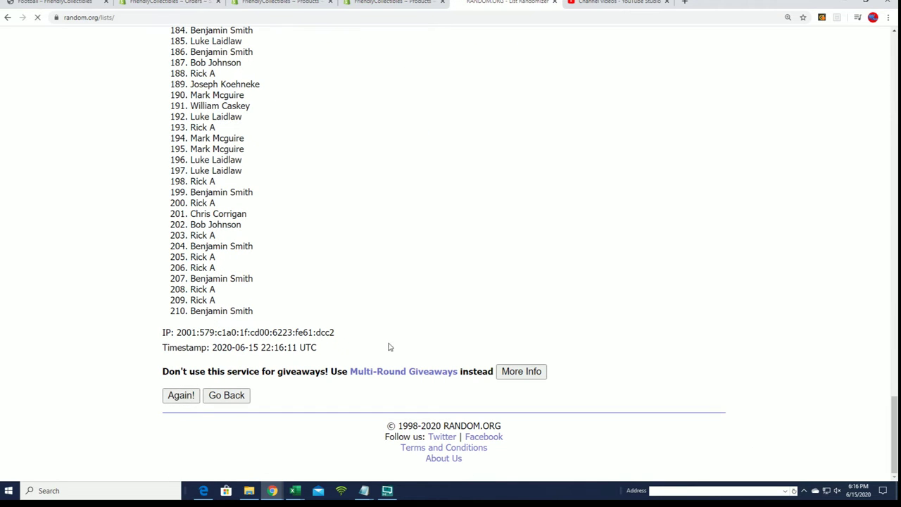
pyautogui.moveTo(892, 49); pyautogui.dragTo(845, 444)
pyautogui.click(177, 396)
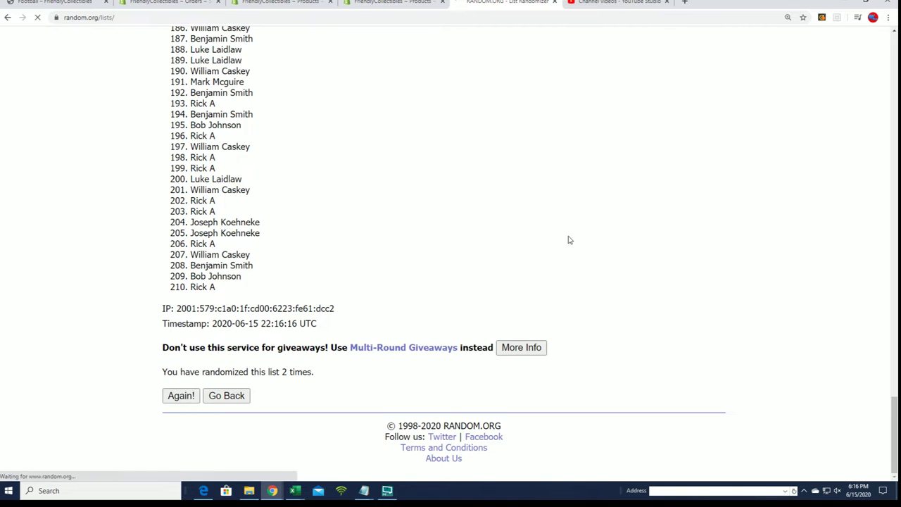
pyautogui.moveTo(891, 45); pyautogui.dragTo(859, 364)
pyautogui.click(176, 395)
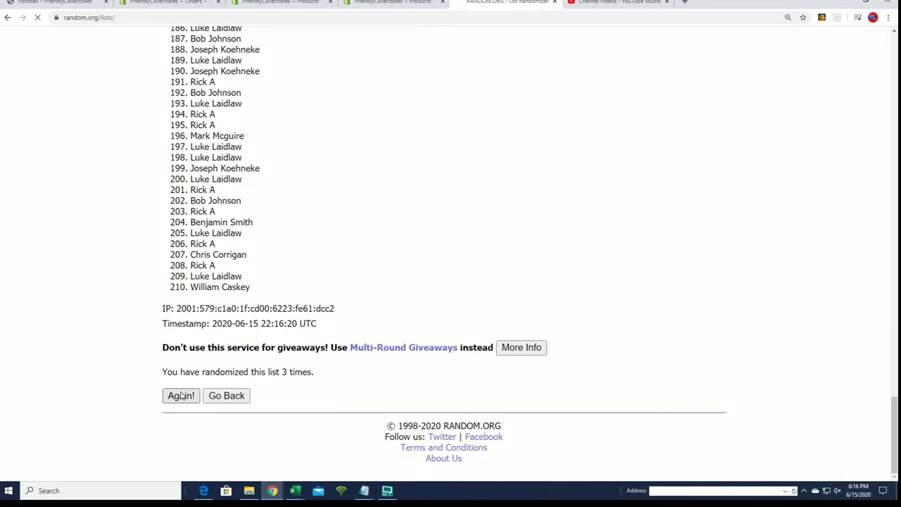
pyautogui.moveTo(891, 51); pyautogui.dragTo(895, 412)
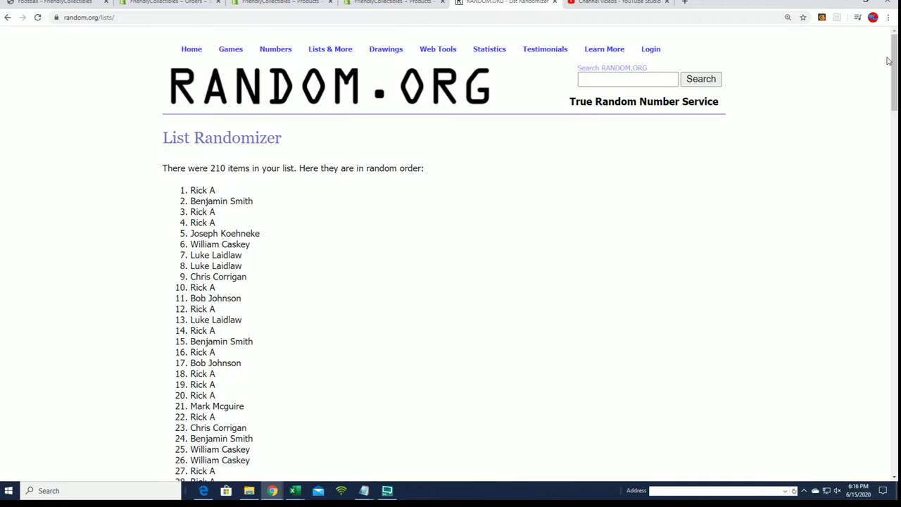
pyautogui.moveTo(889, 62); pyautogui.dragTo(894, 421)
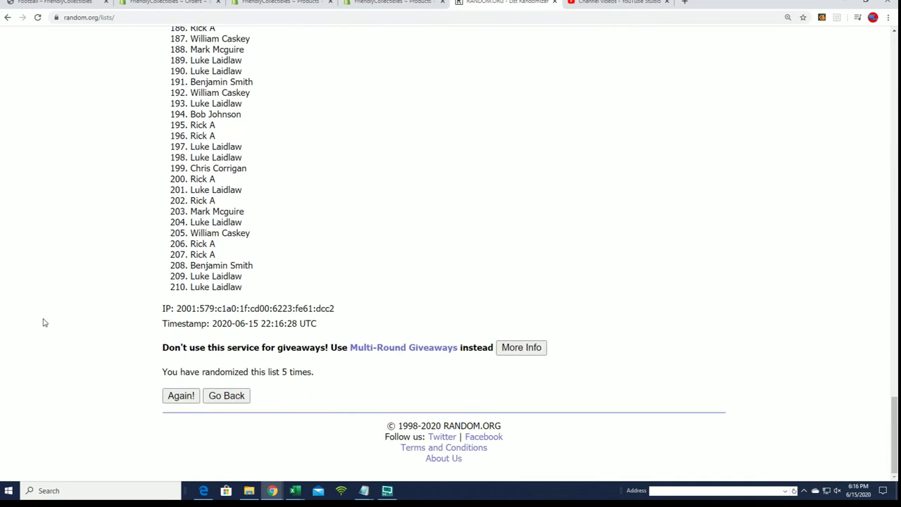
pyautogui.click(180, 395)
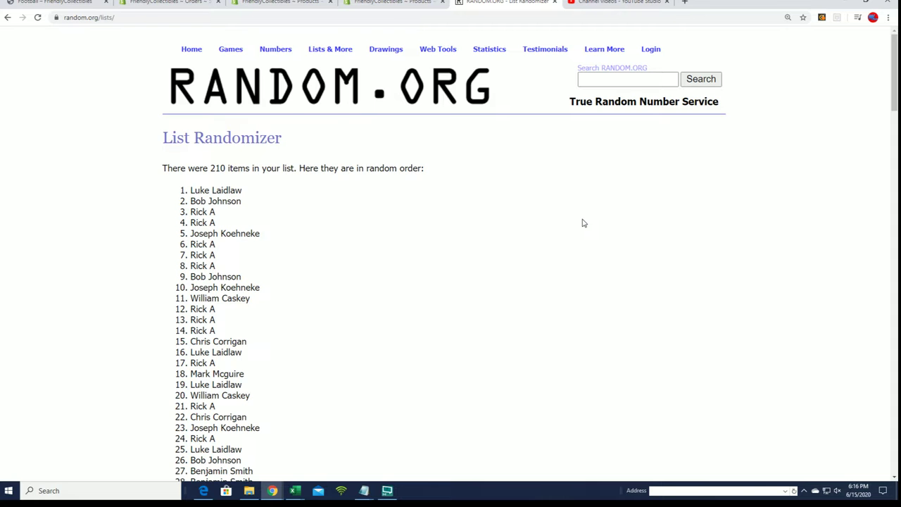
pyautogui.moveTo(894, 67); pyautogui.dragTo(894, 433)
pyautogui.click(182, 395)
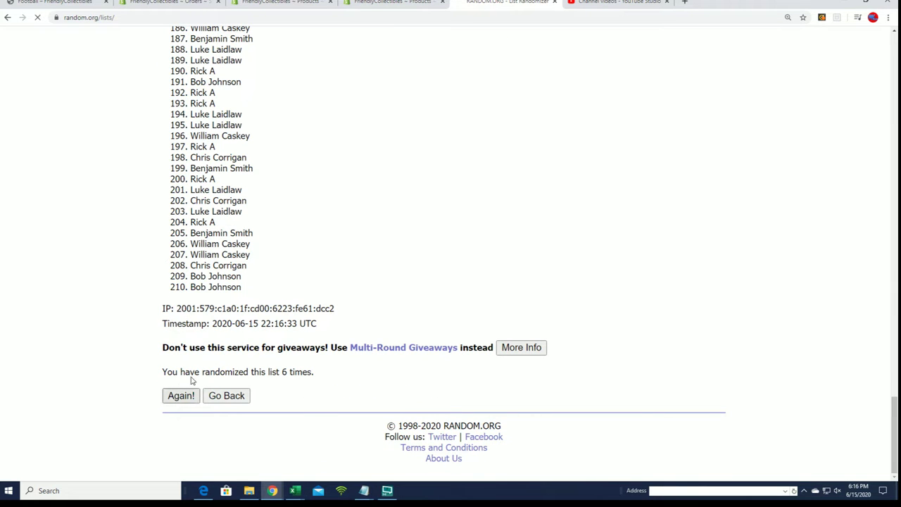
# Step: Copy all 210 owner names from the final randomized list
pyautogui.moveTo(186, 178); pyautogui.dragTo(288, 285)
pyautogui.rightClick(233, 252)
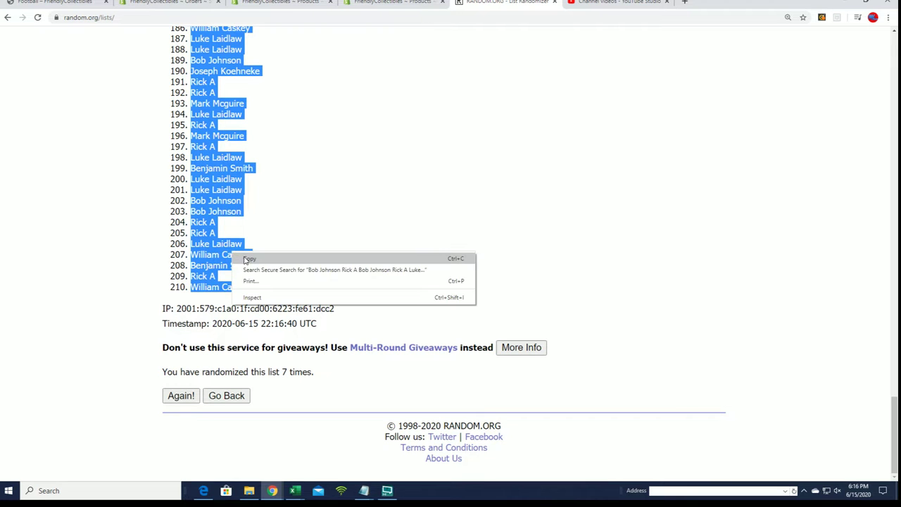
pyautogui.click(243, 258)
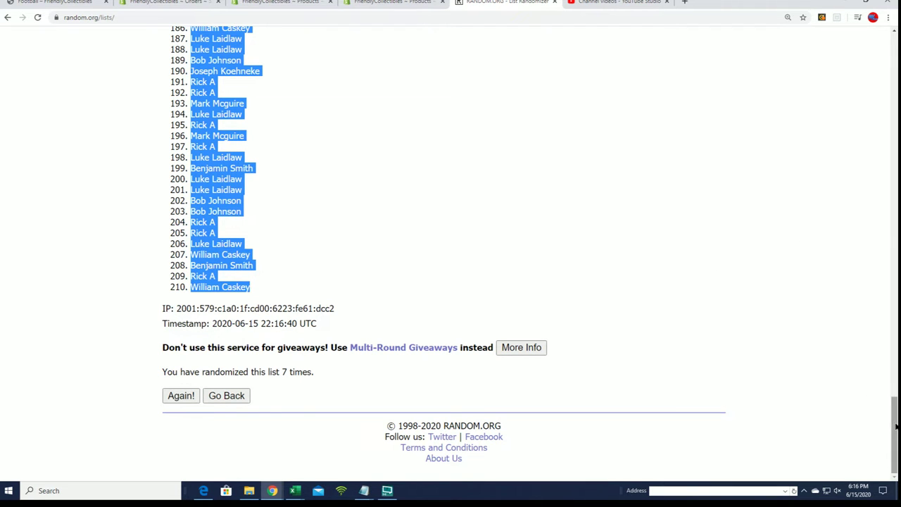
pyautogui.moveTo(894, 422); pyautogui.dragTo(894, 397)
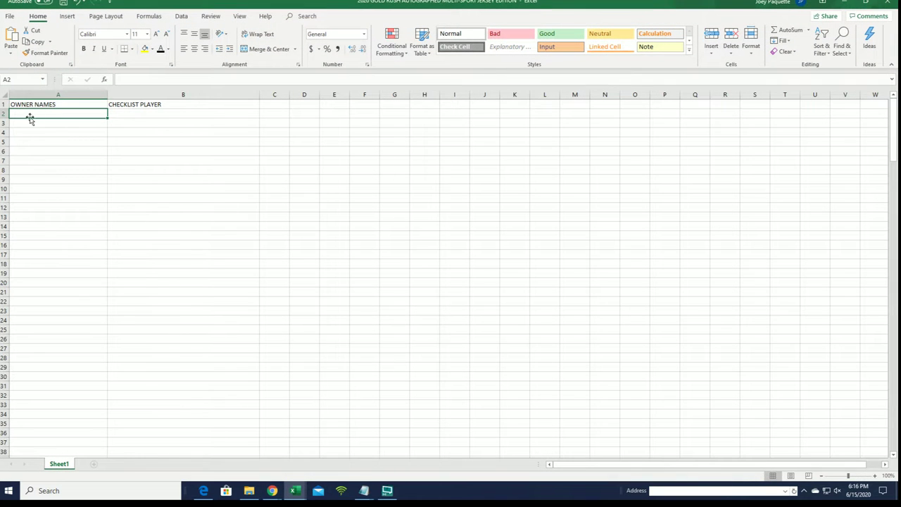
# Step: Switch to the Excel workbook and paste the copied names as unformatted text under OWNER NAMES, starting in cell A2
pyautogui.rightClick(26, 112)
pyautogui.click(49, 165)
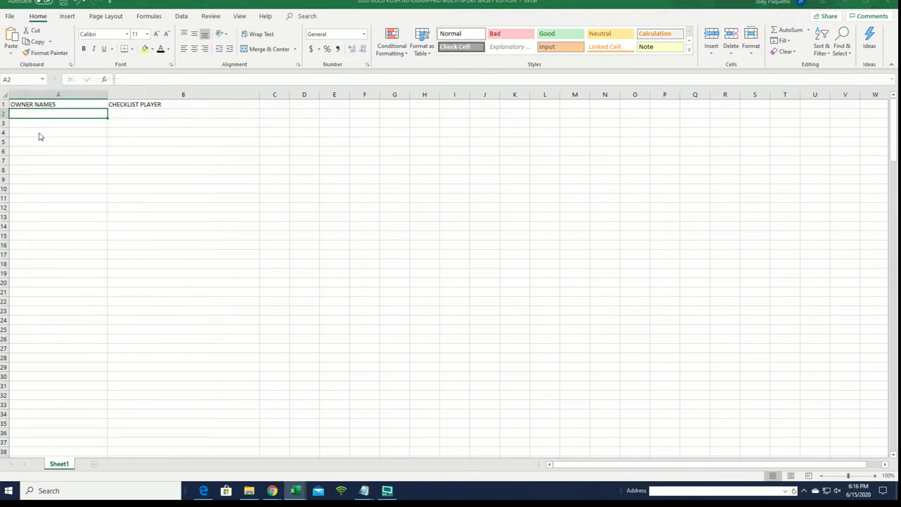
pyautogui.click(42, 112)
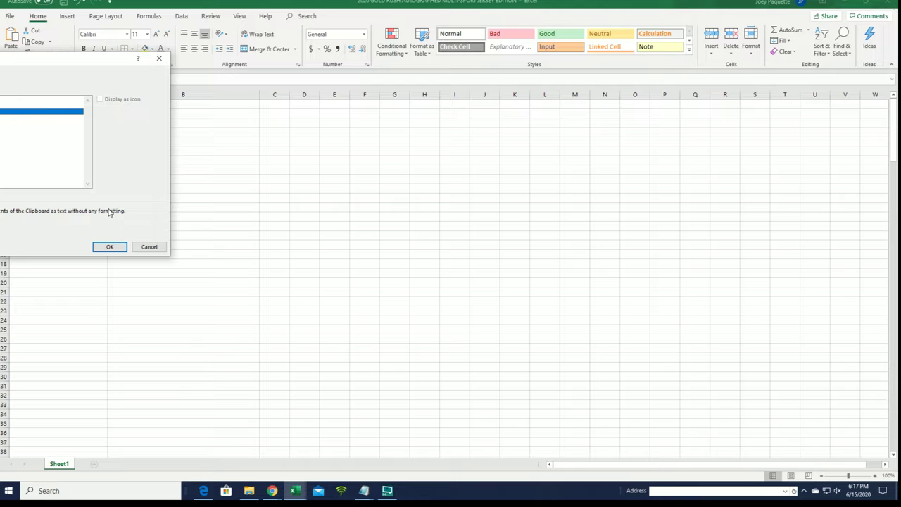
pyautogui.click(108, 247)
# Step: Narrow the OWNER NAMES column to fit its entries and set the sheet zoom to 130%
pyautogui.click(90, 94)
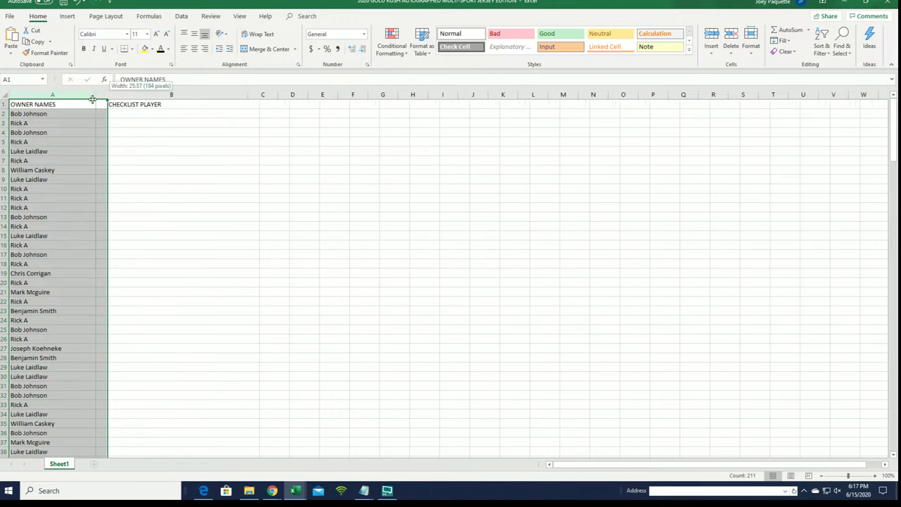
pyautogui.moveTo(107, 94); pyautogui.dragTo(72, 110)
pyautogui.click(100, 121)
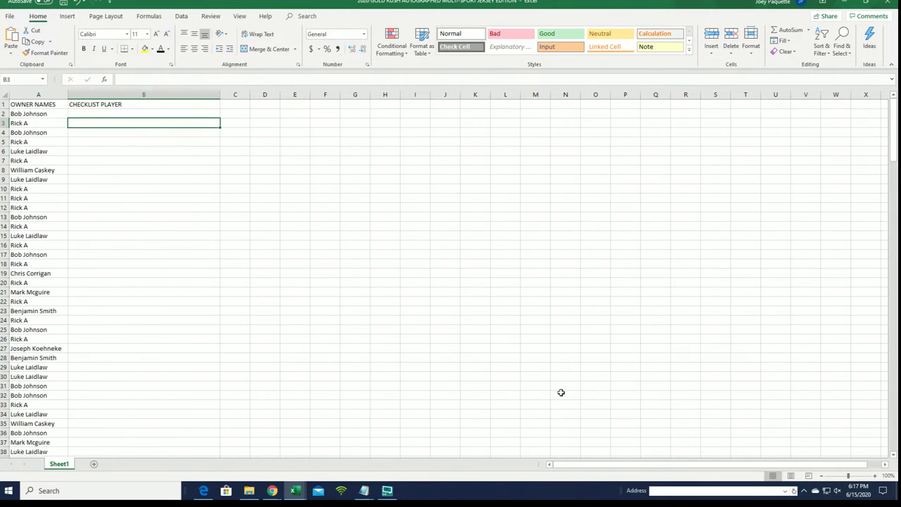
pyautogui.click(103, 114)
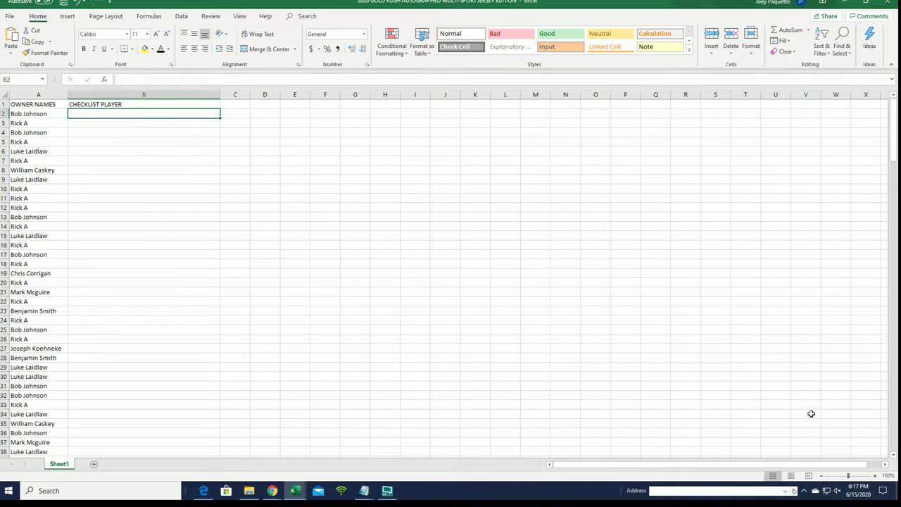
pyautogui.click(868, 476)
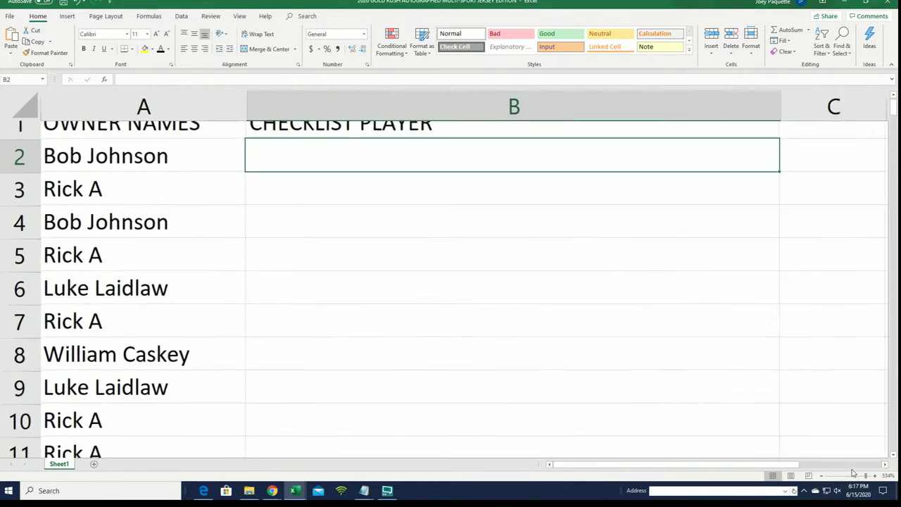
pyautogui.click(858, 477)
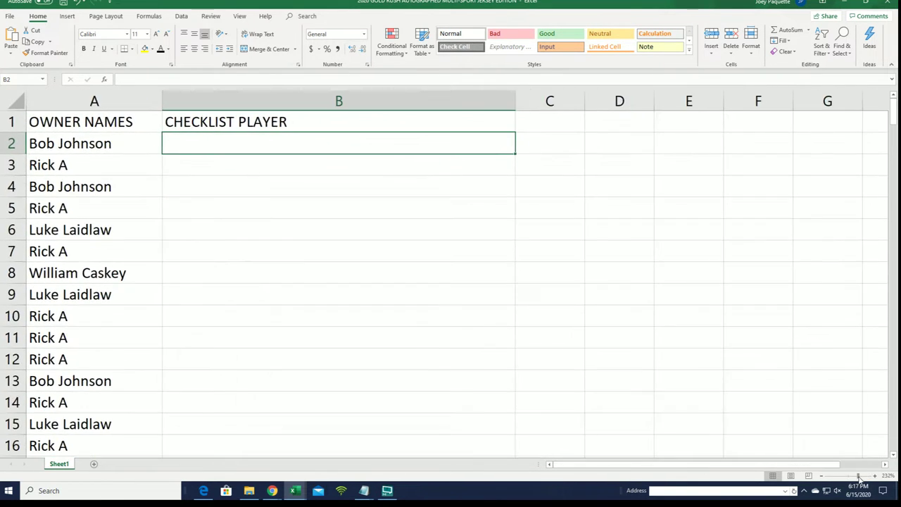
pyautogui.click(850, 477)
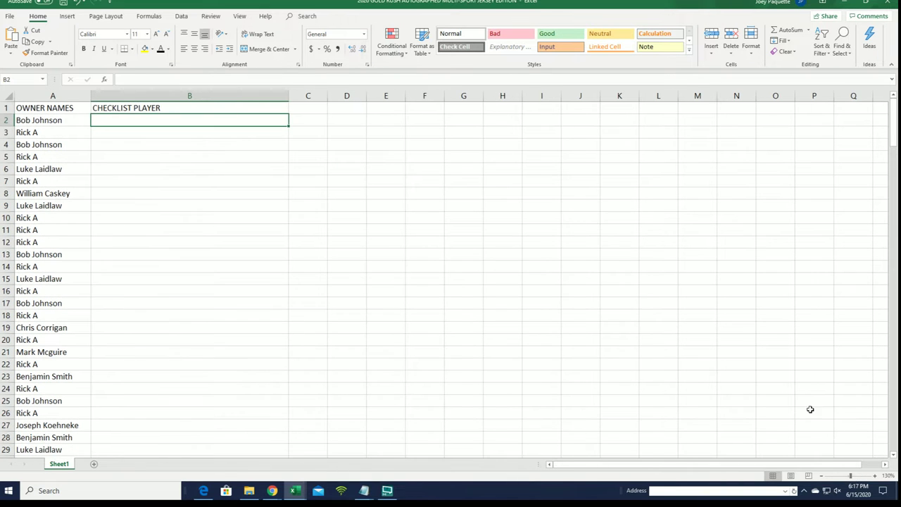
# Step: Return to RANDOM.ORG in the browser and open a blank List Randomizer form
pyautogui.click(843, 2)
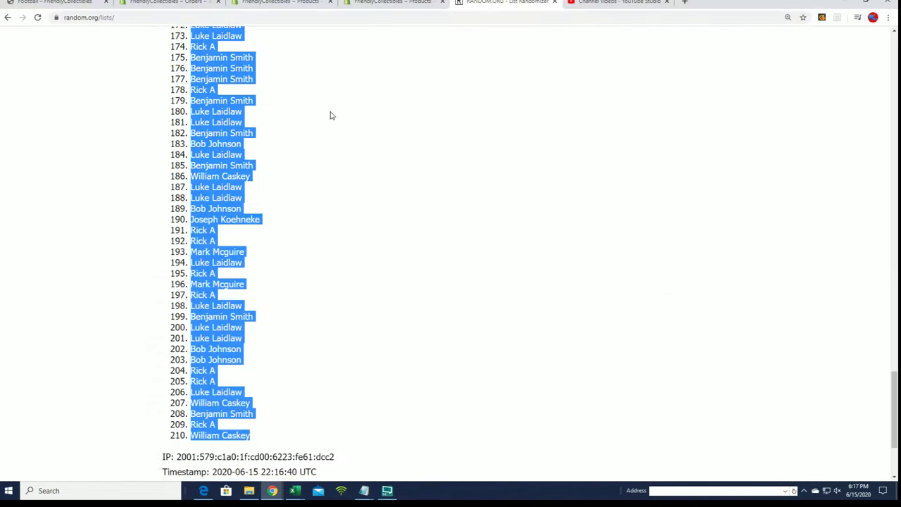
pyautogui.scroll(3, 307, 100)
pyautogui.scroll(3, 306, 99)
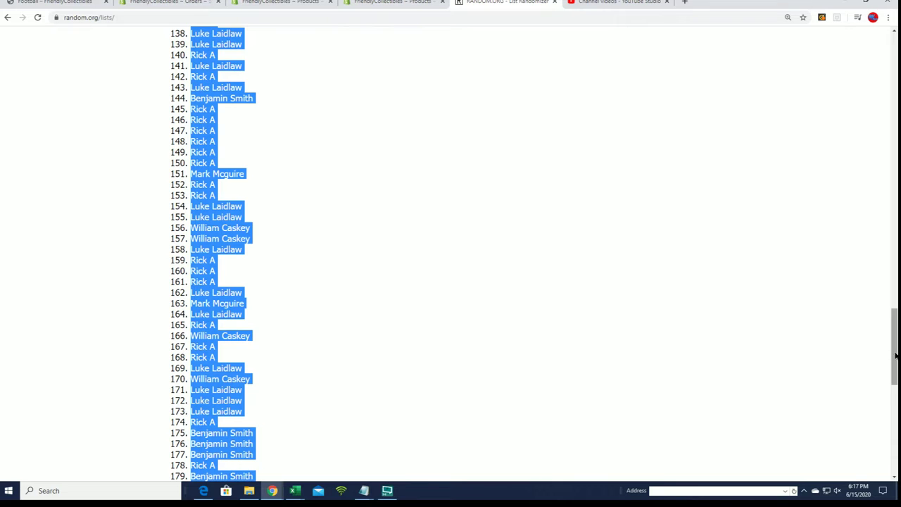
pyautogui.moveTo(896, 356); pyautogui.dragTo(880, 74)
pyautogui.moveTo(331, 53)
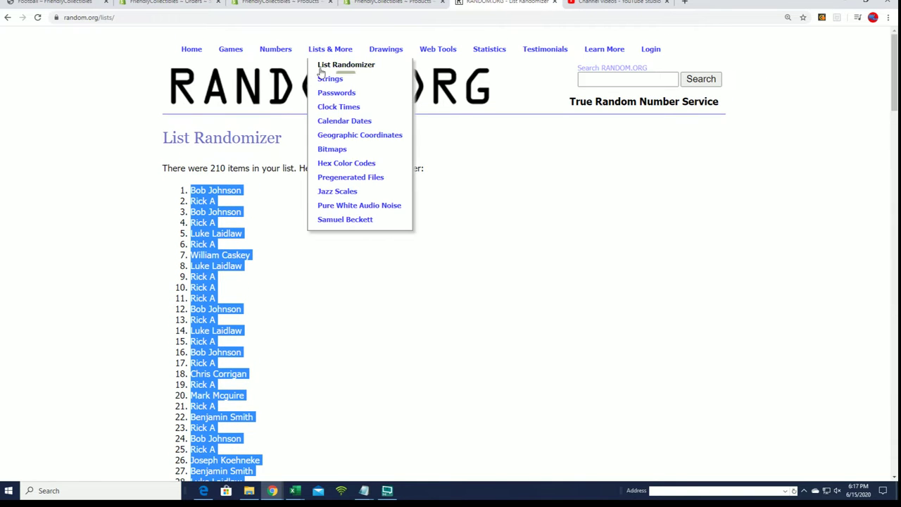
pyautogui.click(320, 67)
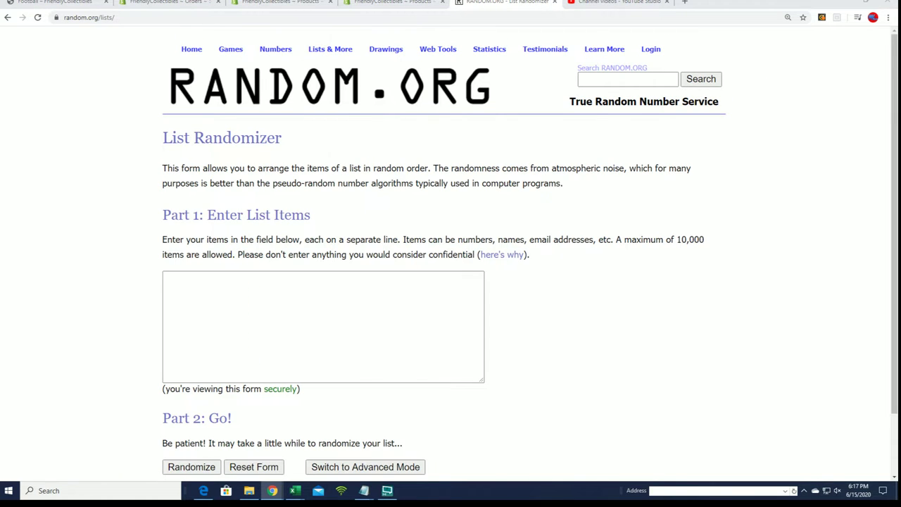
# Step: Switch to Notepad and copy the whole player checklist, from 1980 Miracle/Quarterbacks Of through Zion Williamson
pyautogui.hotkey('alt', 'Tab')
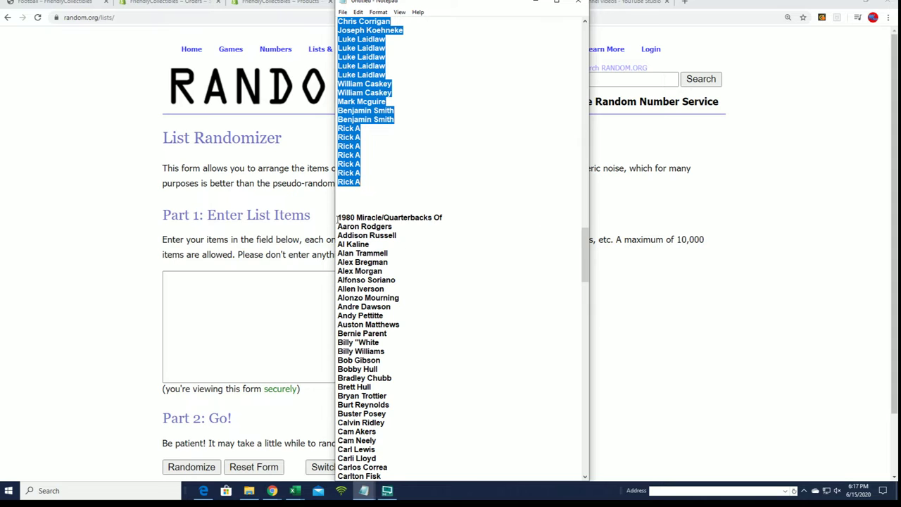
pyautogui.moveTo(338, 220); pyautogui.dragTo(396, 458)
pyautogui.rightClick(373, 297)
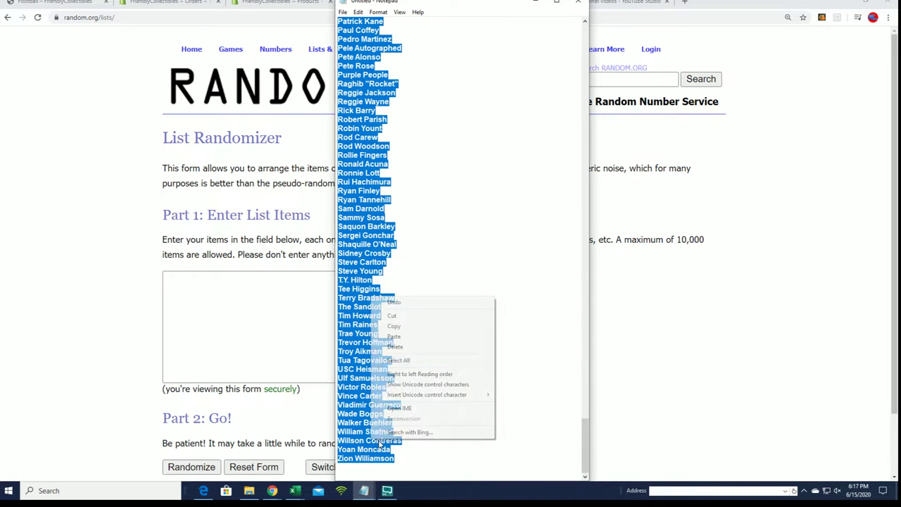
pyautogui.click(394, 327)
# Step: Paste the player checklist into the List Randomizer's items field in the browser and randomize it
pyautogui.click(236, 288)
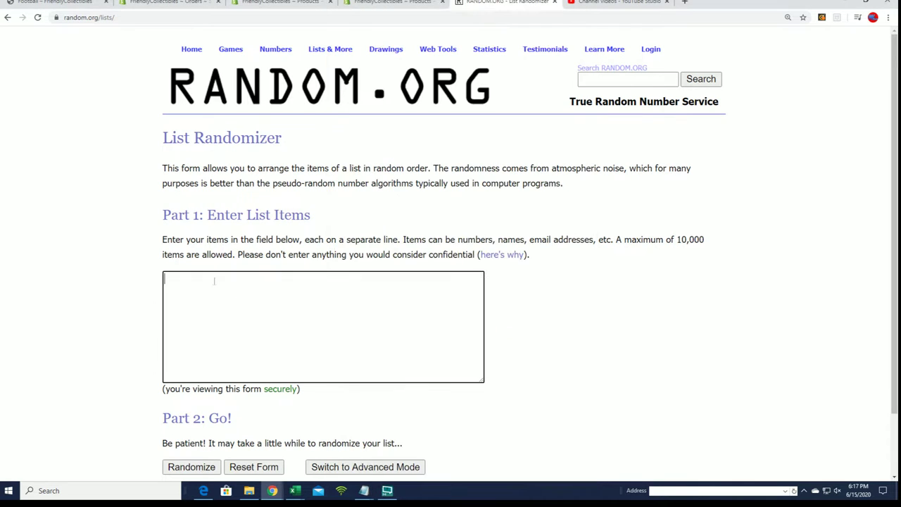
pyautogui.rightClick(213, 279)
pyautogui.click(259, 357)
pyautogui.scroll(-1, 558, 349)
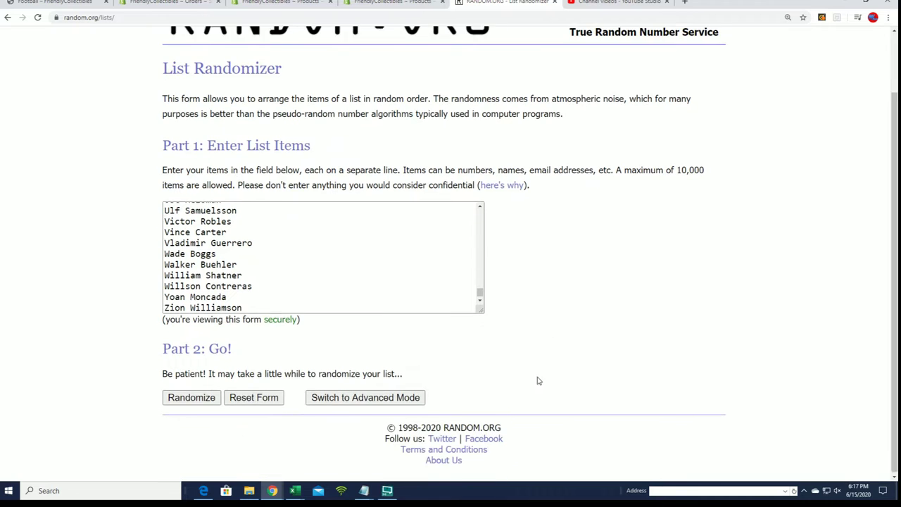
pyautogui.click(170, 400)
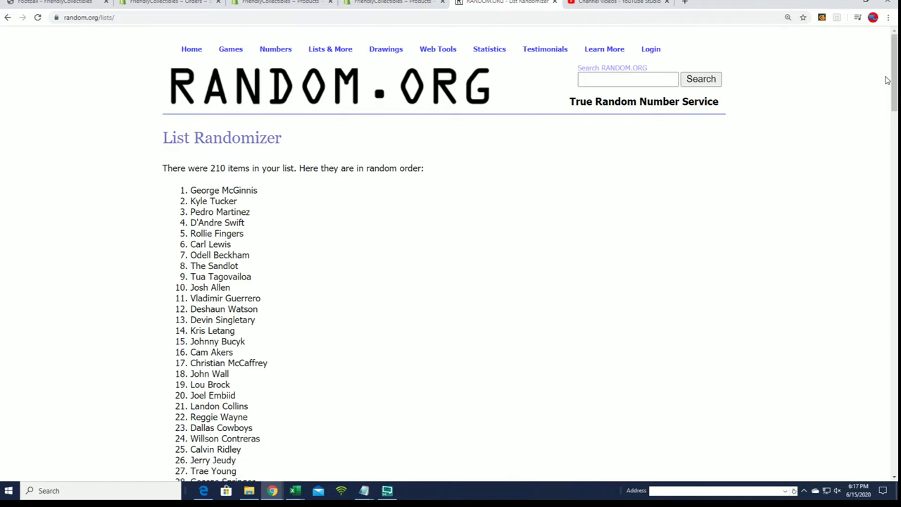
# Step: Randomize the player checklist six more times, for seven randomizations in total
pyautogui.moveTo(893, 84); pyautogui.dragTo(892, 450)
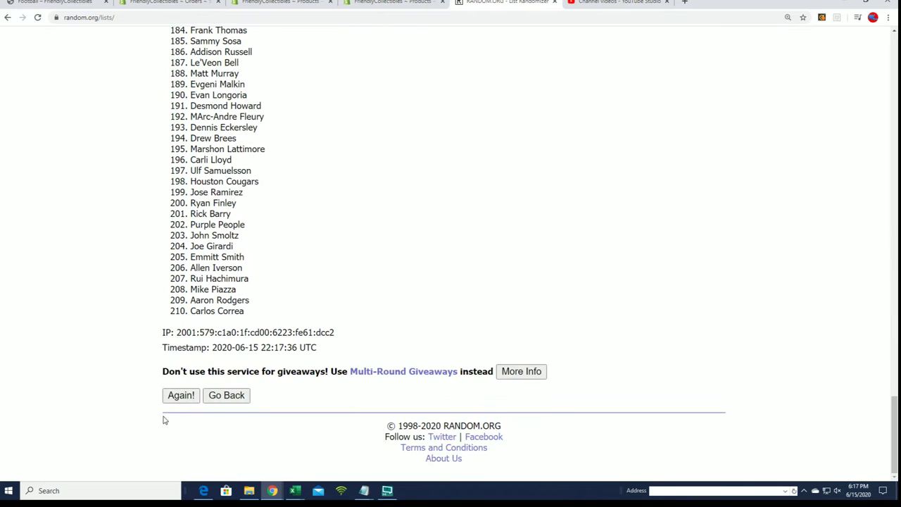
pyautogui.click(178, 396)
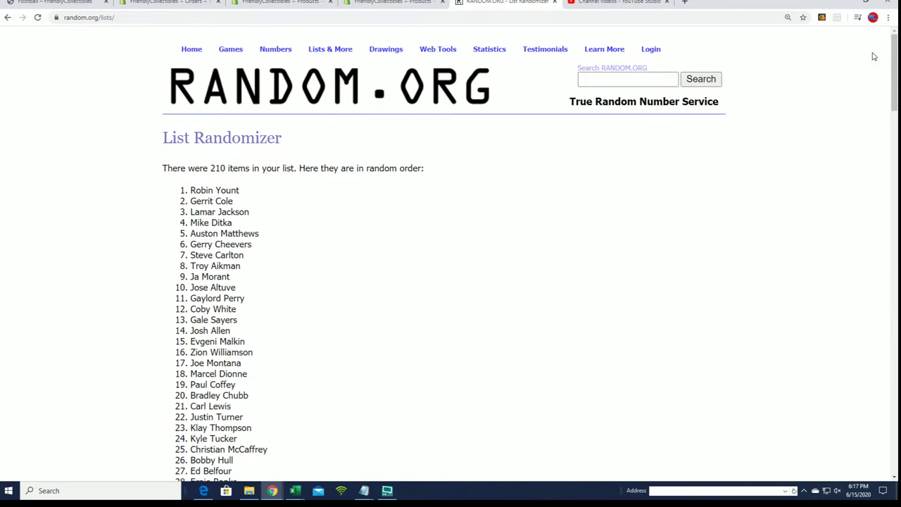
pyautogui.moveTo(893, 70); pyautogui.dragTo(894, 436)
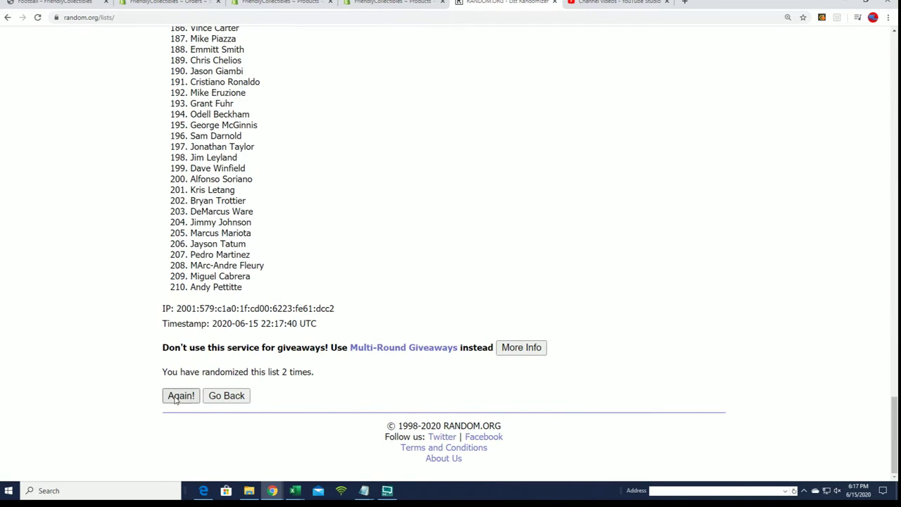
pyautogui.click(178, 396)
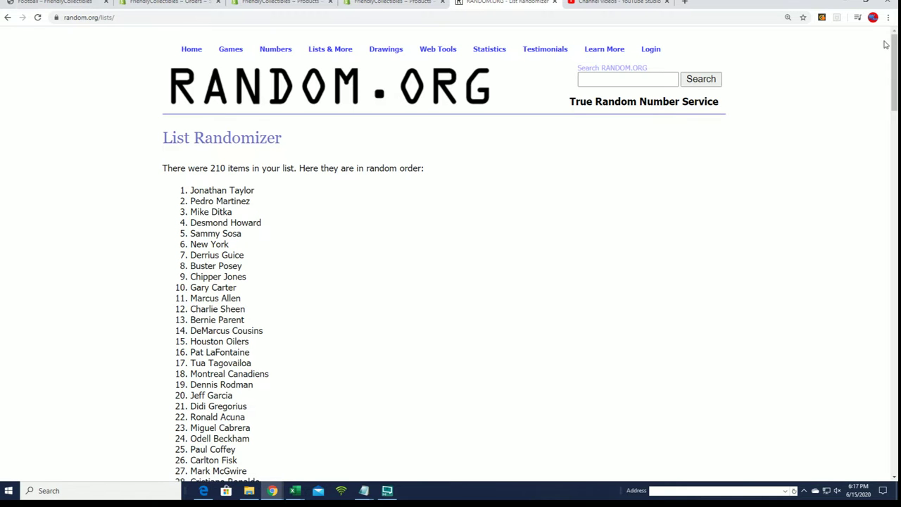
pyautogui.moveTo(893, 70); pyautogui.dragTo(889, 423)
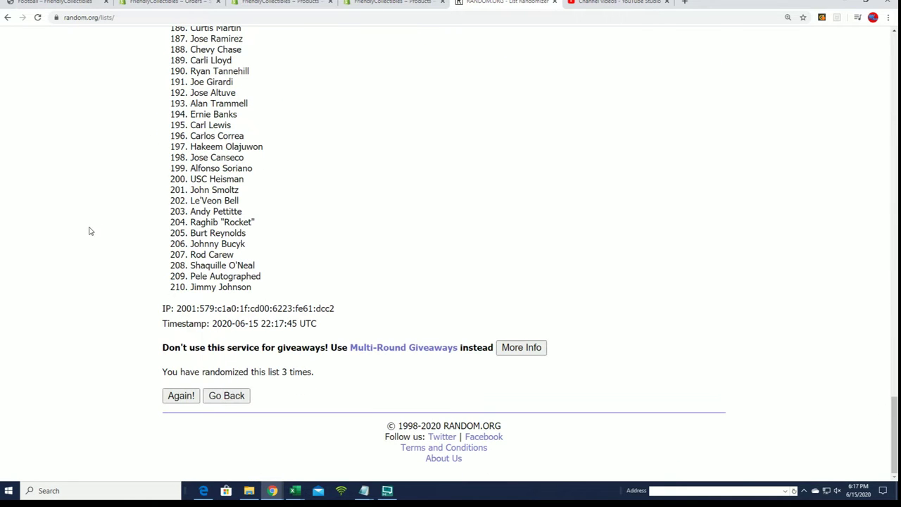
pyautogui.click(178, 395)
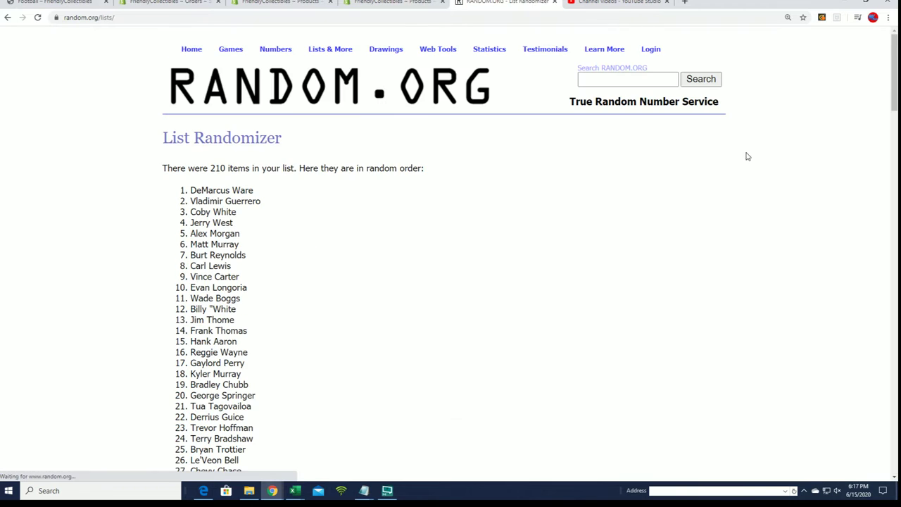
pyautogui.moveTo(894, 66); pyautogui.dragTo(856, 450)
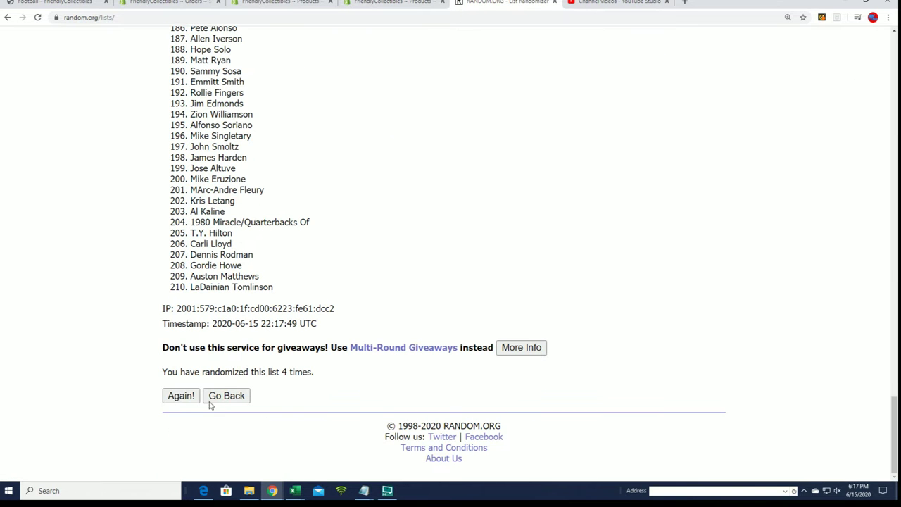
pyautogui.click(178, 396)
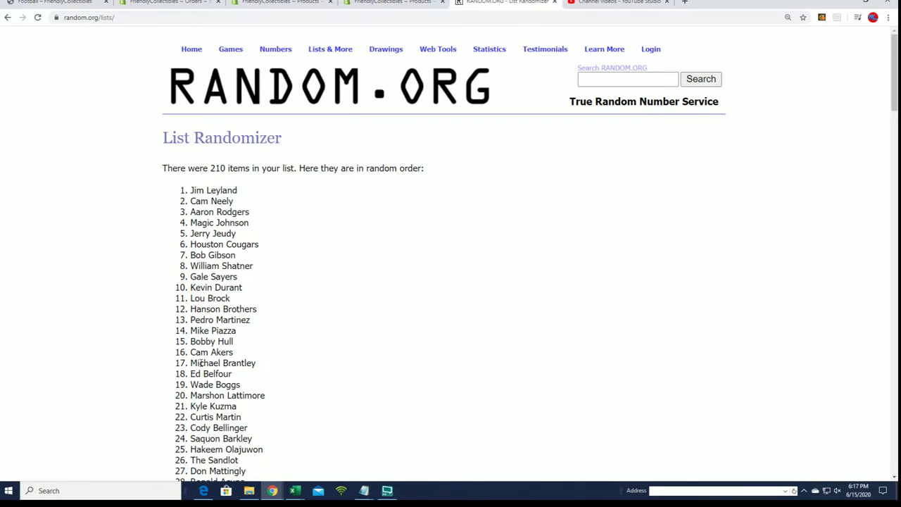
pyautogui.moveTo(893, 52); pyautogui.dragTo(873, 477)
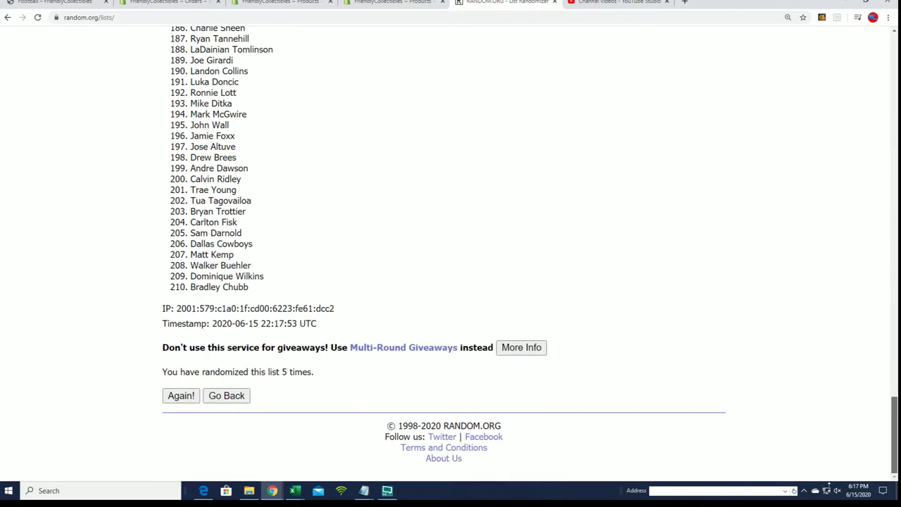
pyautogui.click(179, 396)
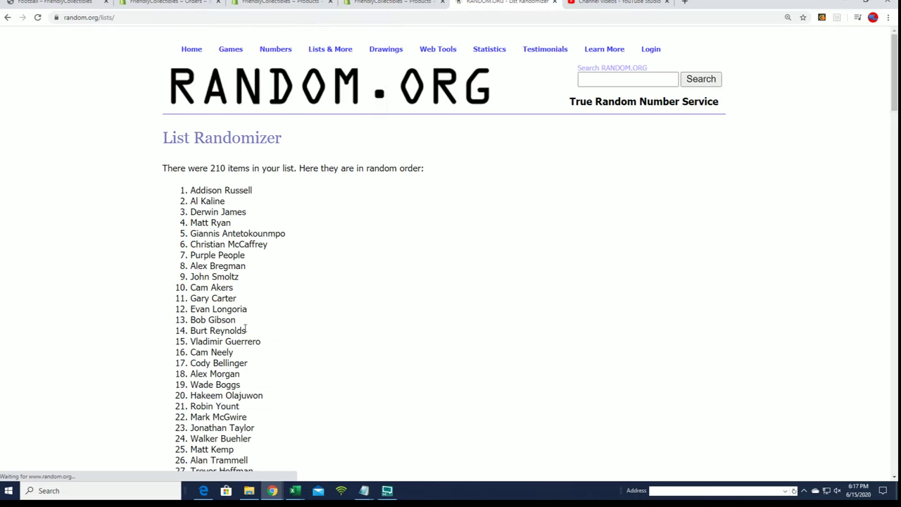
pyautogui.moveTo(889, 64); pyautogui.dragTo(891, 427)
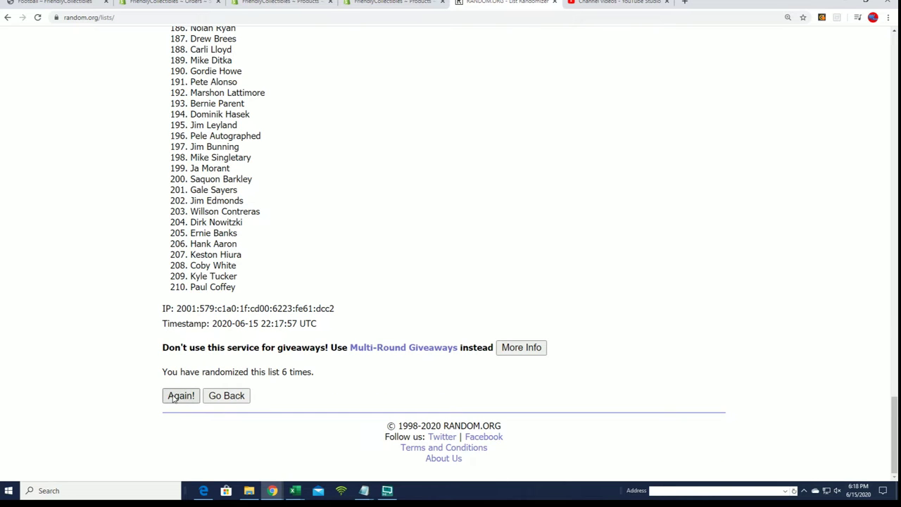
pyautogui.click(173, 398)
# Step: Copy all 210 players from the final randomized list, without the heading text above them
pyautogui.scroll(-1, 214, 137)
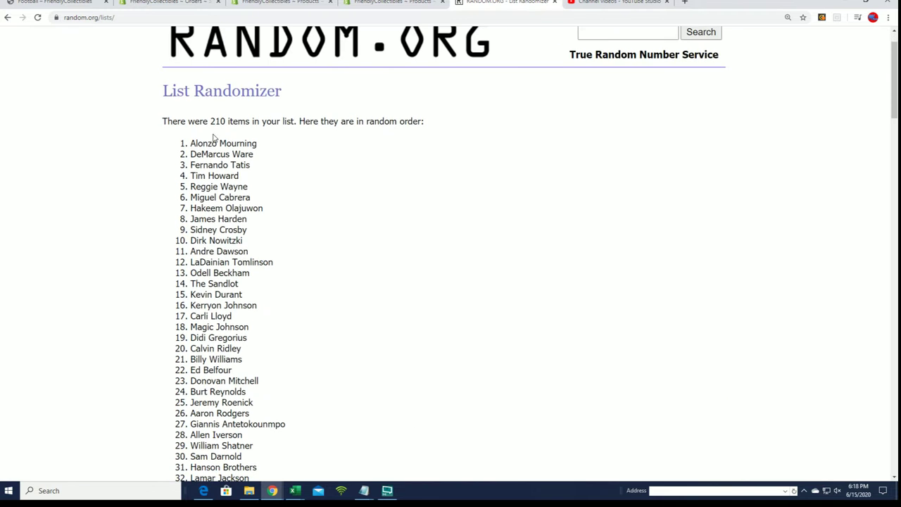
pyautogui.moveTo(195, 139); pyautogui.dragTo(303, 405)
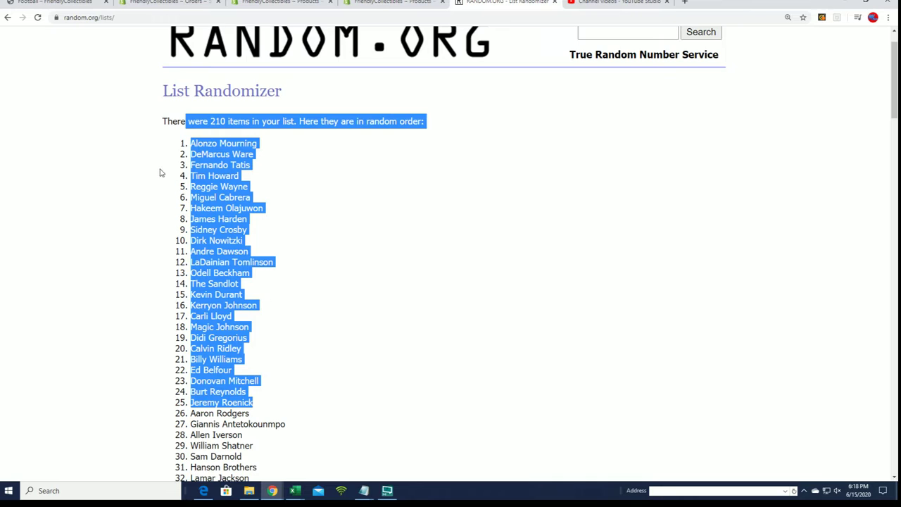
pyautogui.click(192, 142)
pyautogui.moveTo(200, 142); pyautogui.dragTo(282, 290)
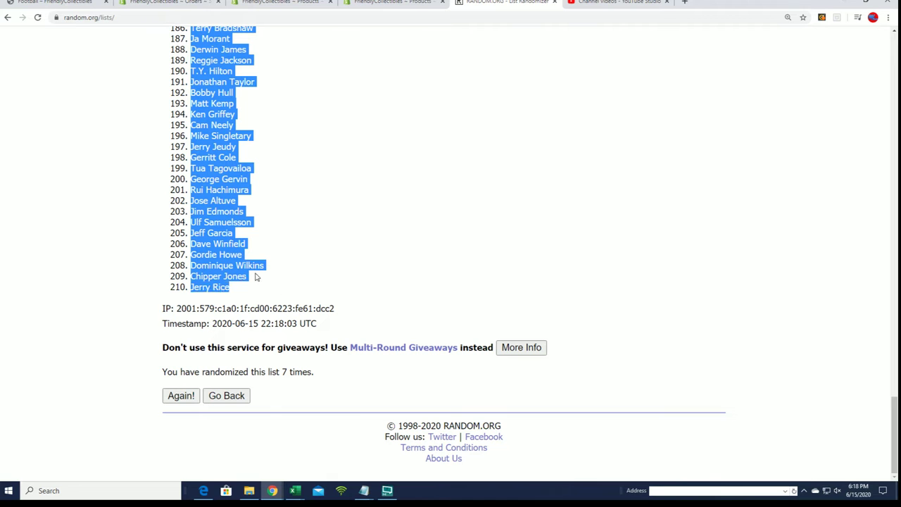
pyautogui.rightClick(228, 258)
pyautogui.click(246, 266)
pyautogui.moveTo(893, 430); pyautogui.dragTo(893, 81)
# Step: Switch to the Excel break sheet and paste the randomized players as plain text under CHECKLIST PLAYER, starting in cell B2
pyautogui.hotkey('alt', 'Tab')
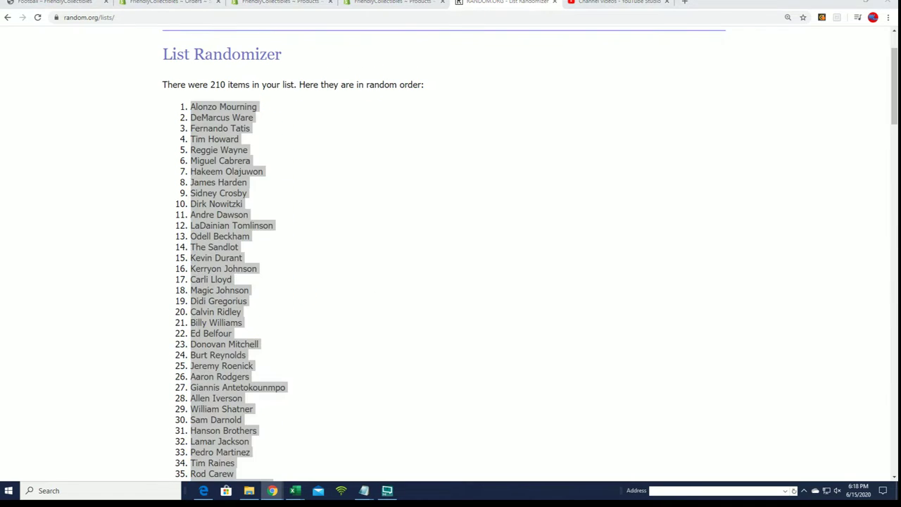
pyautogui.hotkey('alt', 'Tab')
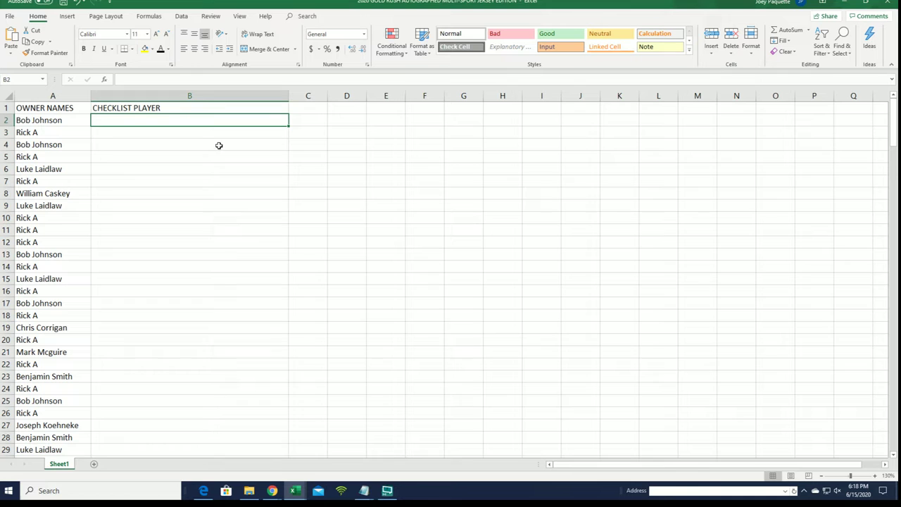
pyautogui.rightClick(132, 117)
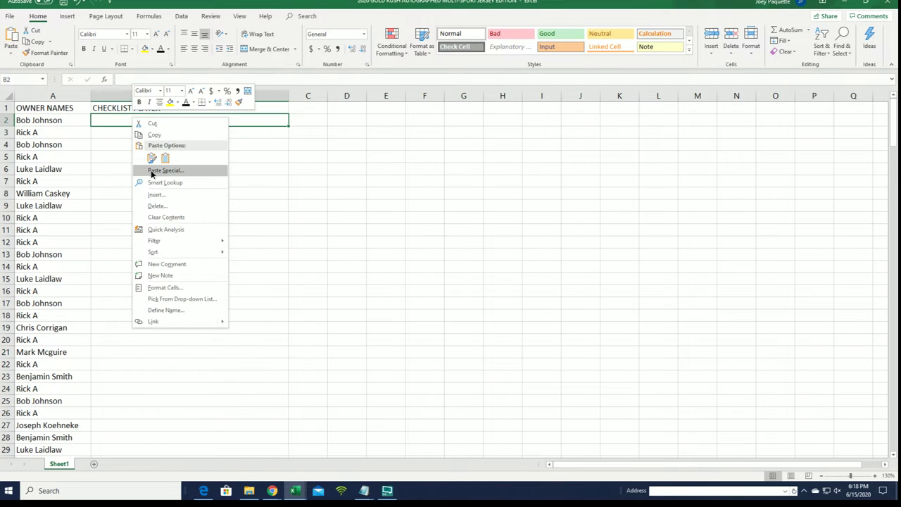
pyautogui.click(151, 173)
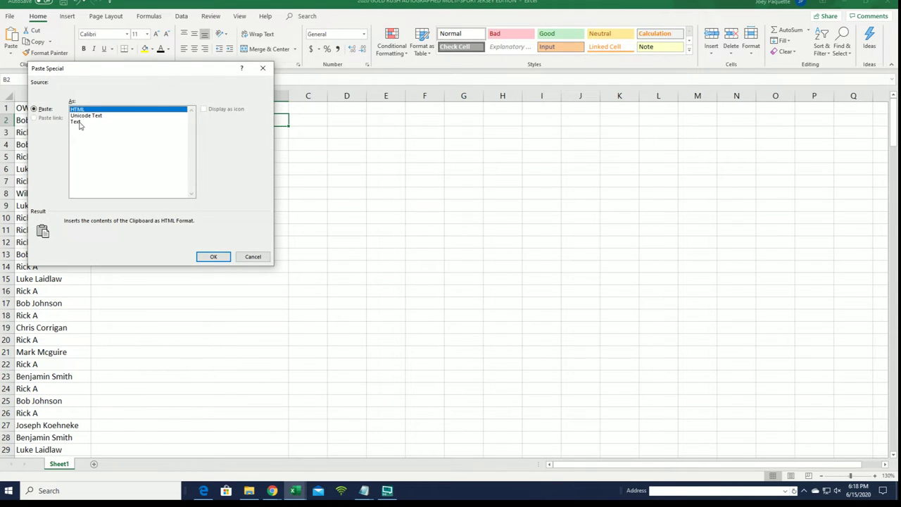
pyautogui.click(80, 123)
pyautogui.click(210, 257)
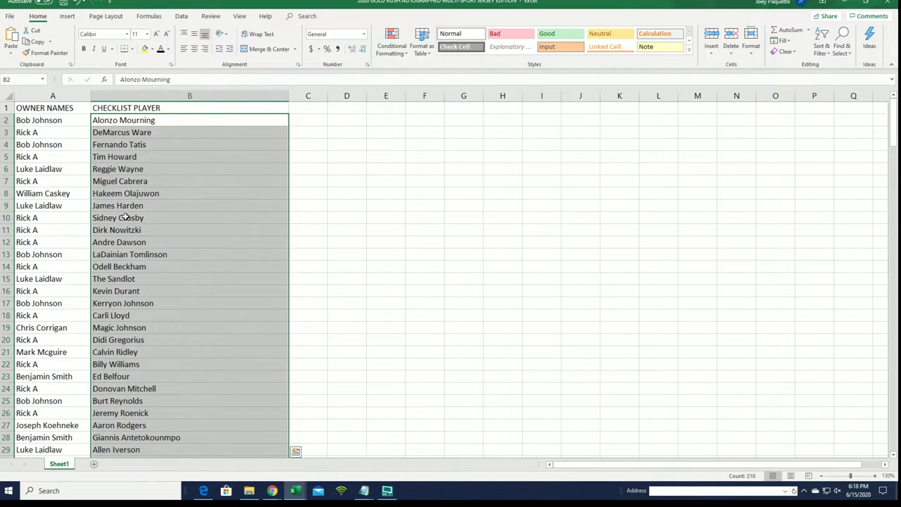
# Step: Narrow the OWNER NAMES column so it fits its entries more tightly
pyautogui.click(87, 98)
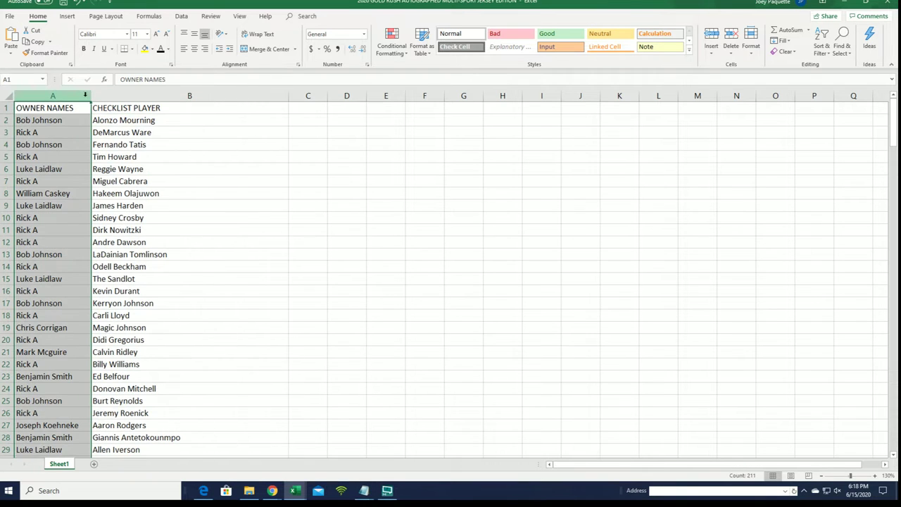
pyautogui.moveTo(90, 98); pyautogui.dragTo(78, 102)
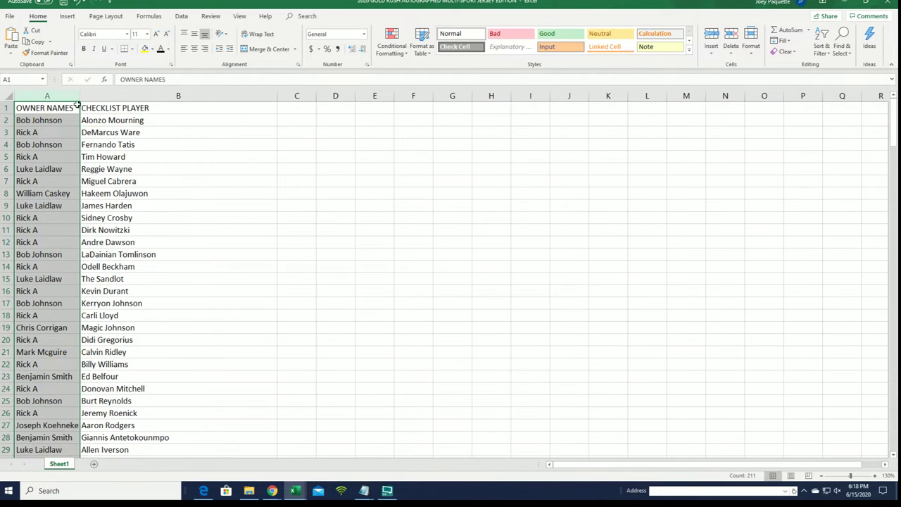
pyautogui.click(125, 143)
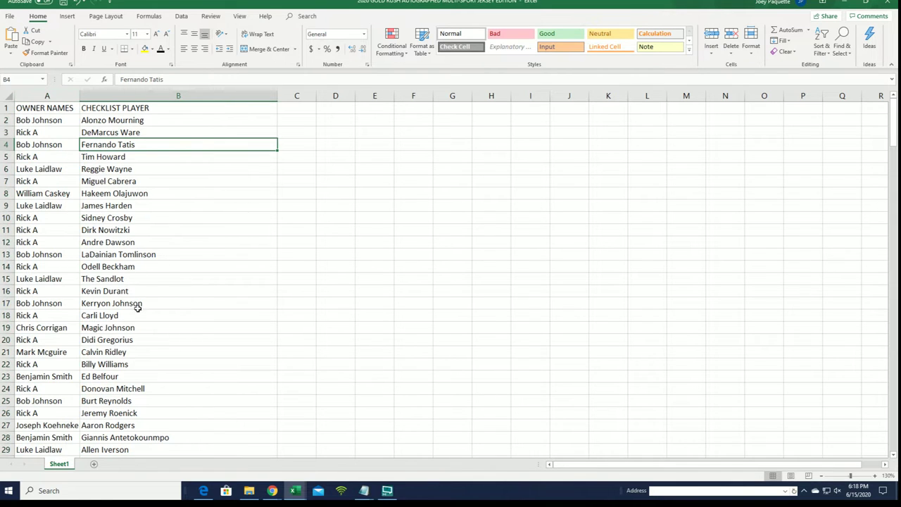
# Step: Review the owner and checklist player pairings from row 2 through row 56, marking the player cells B25, B33 and B42 along the way
pyautogui.click(166, 400)
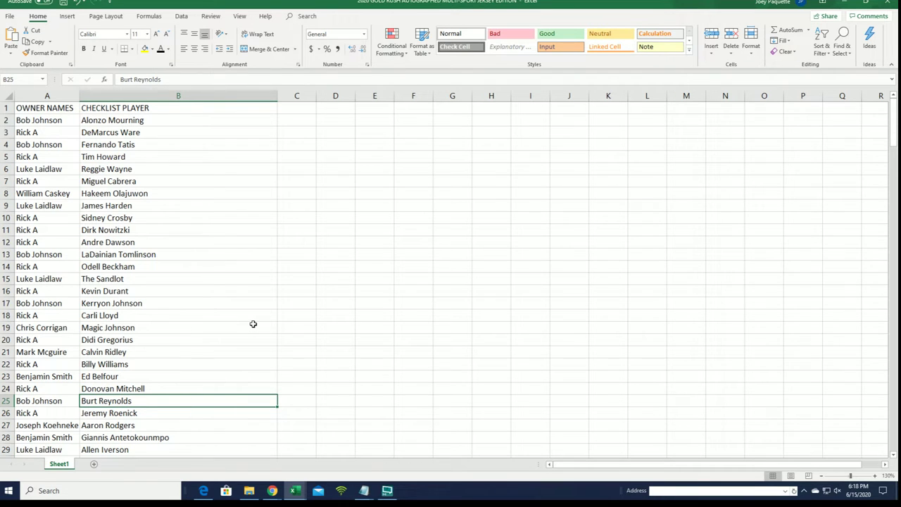
pyautogui.scroll(-1, 253, 324)
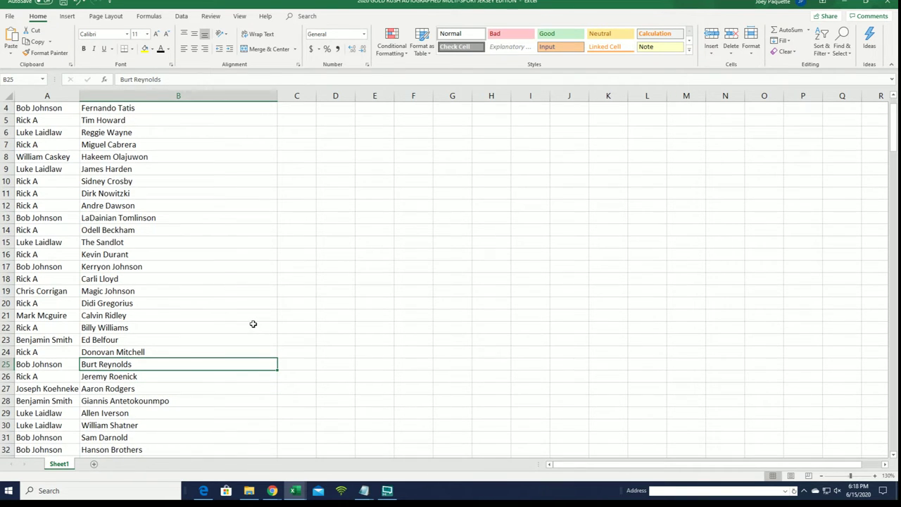
pyautogui.scroll(-3, 252, 324)
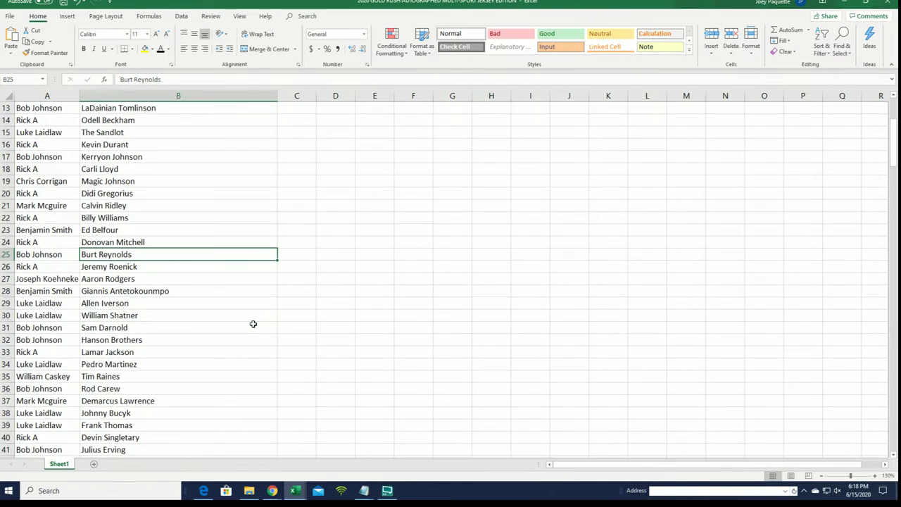
pyautogui.scroll(-2, 253, 324)
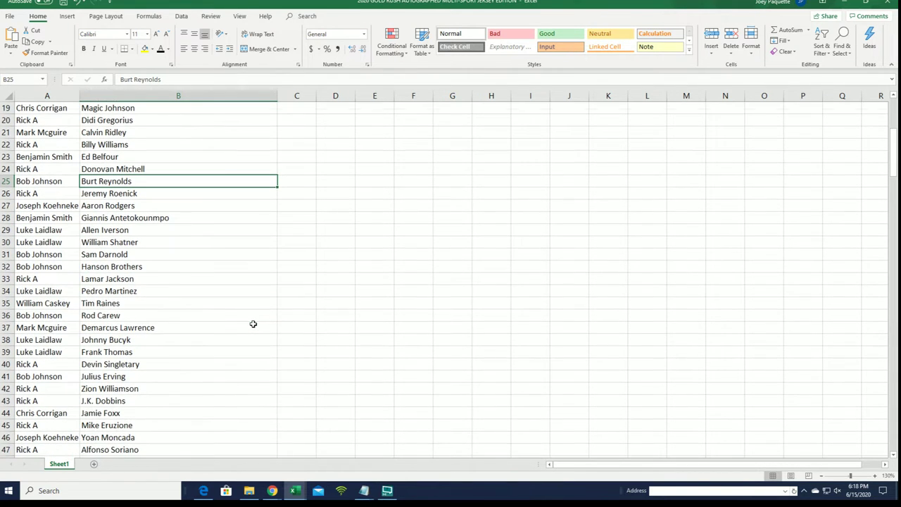
pyautogui.scroll(-1, 232, 281)
pyautogui.click(205, 244)
pyautogui.scroll(-1, 195, 291)
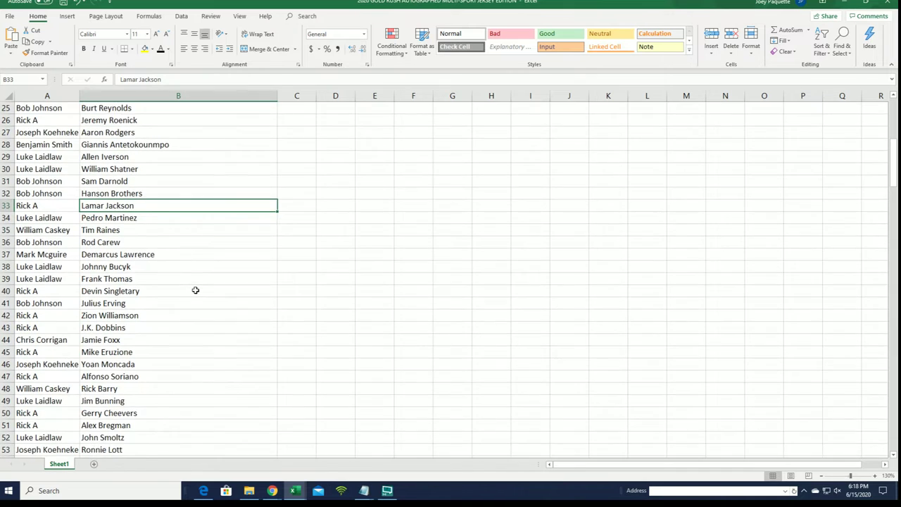
pyautogui.scroll(-1, 195, 290)
pyautogui.click(198, 278)
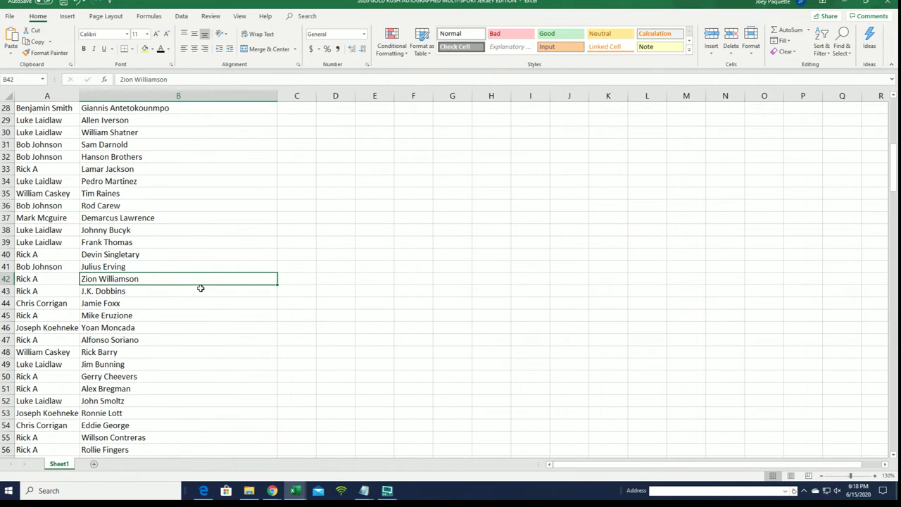
# Step: Check the owner and player pairings from row 57 through row 101, singling out the Luka Doncic entry in row 71
pyautogui.scroll(-3, 201, 289)
pyautogui.scroll(-2, 201, 291)
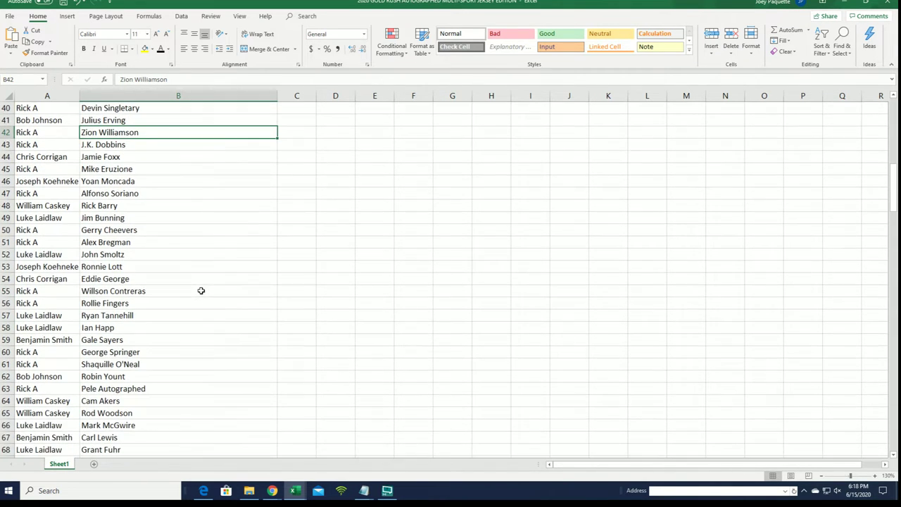
pyautogui.scroll(-2, 198, 279)
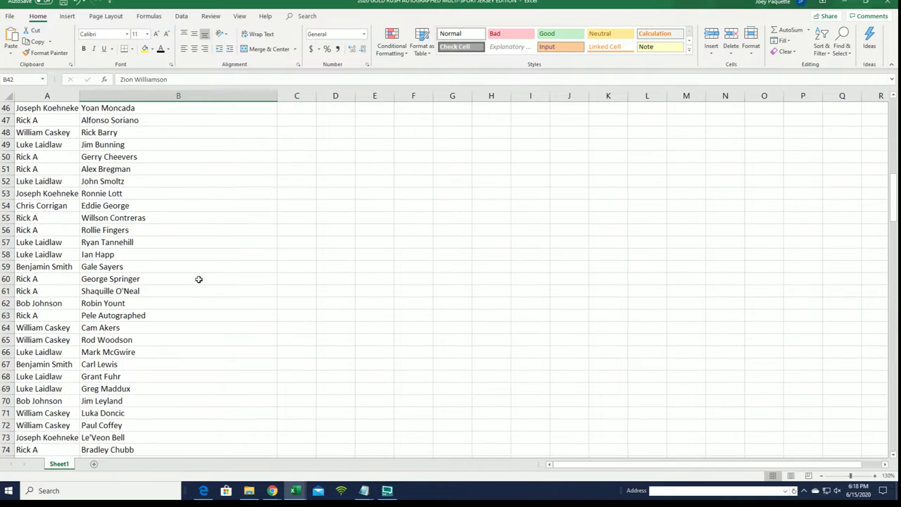
pyautogui.scroll(-3, 197, 280)
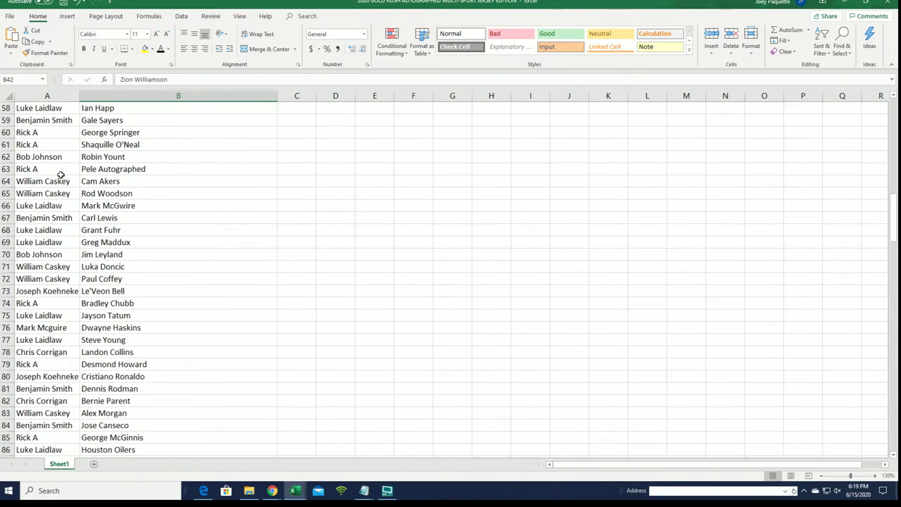
pyautogui.click(59, 169)
pyautogui.click(102, 266)
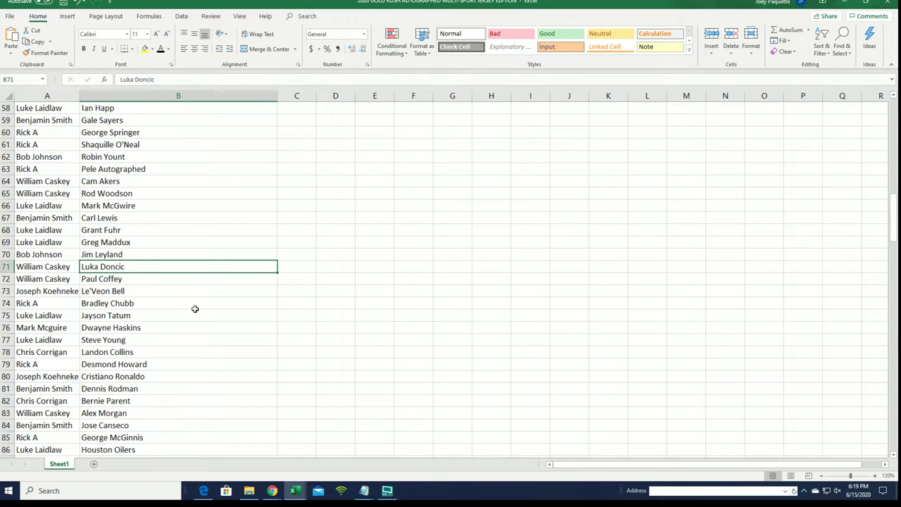
pyautogui.scroll(-4, 195, 308)
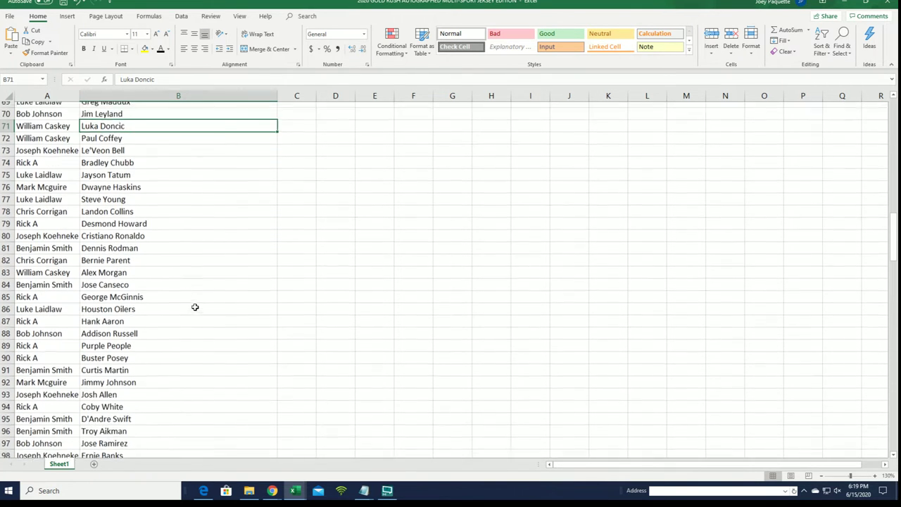
pyautogui.scroll(-1, 195, 307)
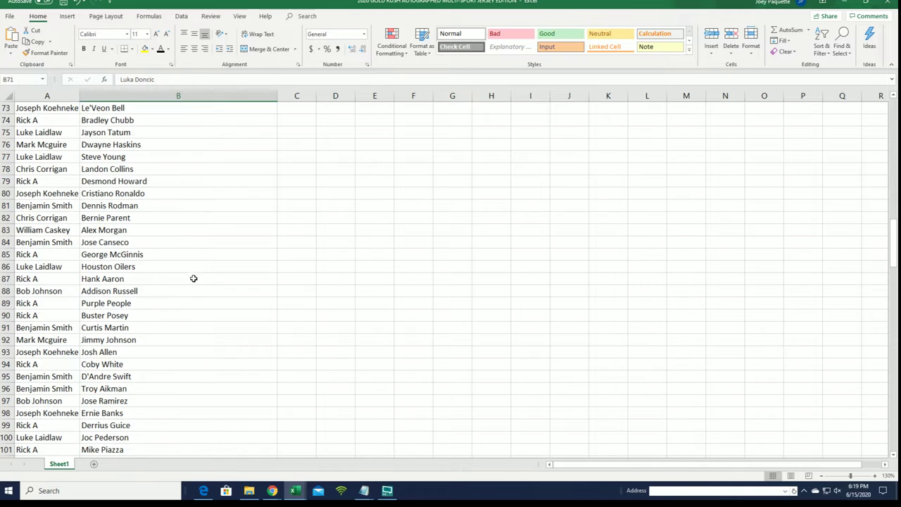
# Step: Examine the pairings from row 87 through row 152, singling out the Hank Aaron, Coby White and New York entries in the player column
pyautogui.click(194, 278)
pyautogui.scroll(-3, 197, 303)
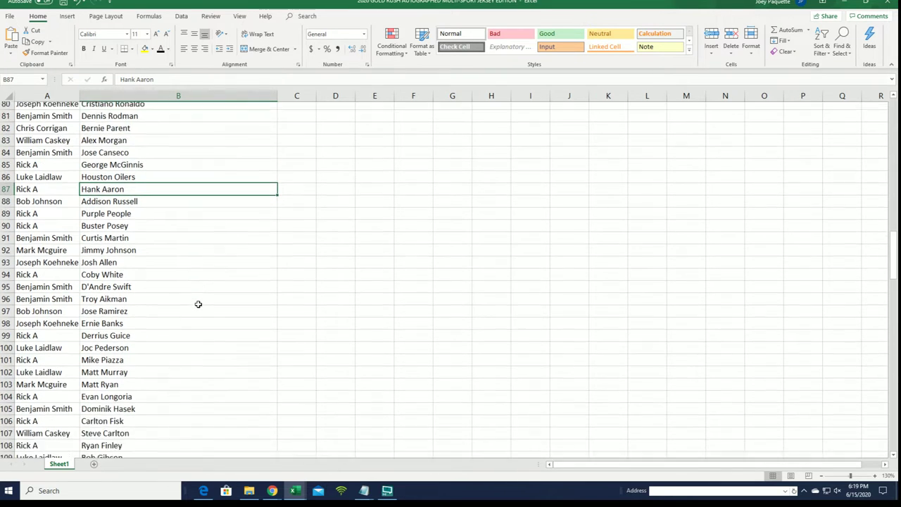
pyautogui.click(195, 259)
pyautogui.scroll(-1, 185, 304)
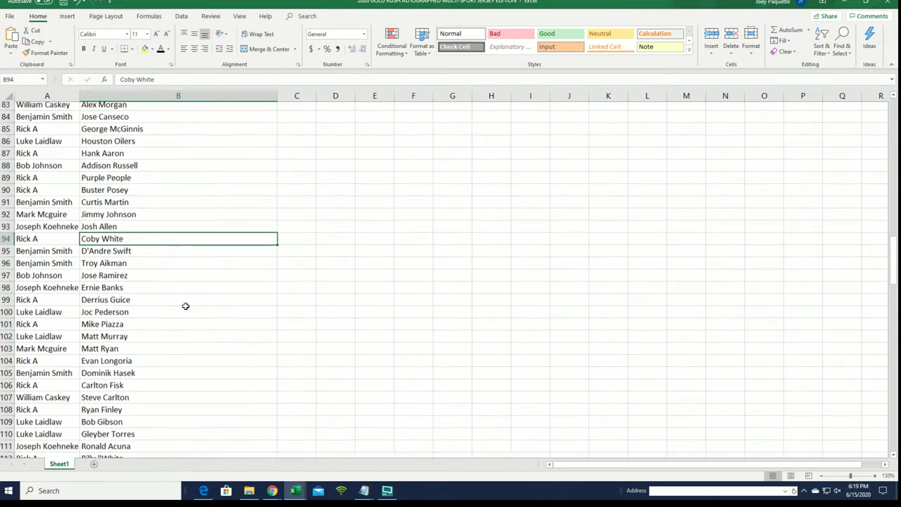
pyautogui.scroll(-3, 176, 305)
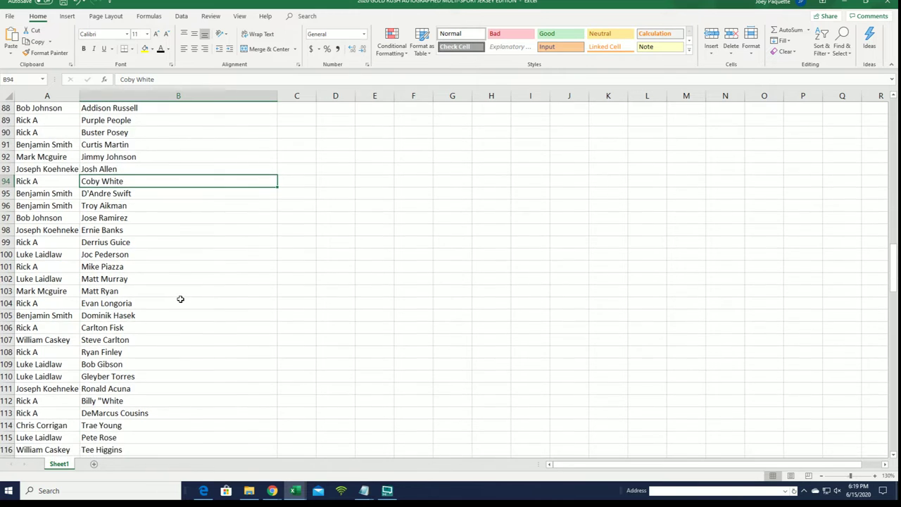
pyautogui.scroll(-3, 181, 297)
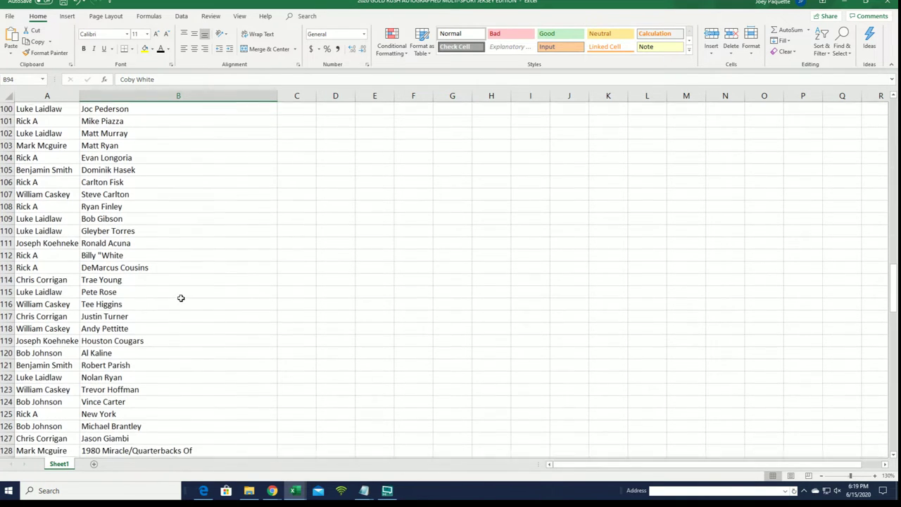
pyautogui.scroll(-3, 181, 298)
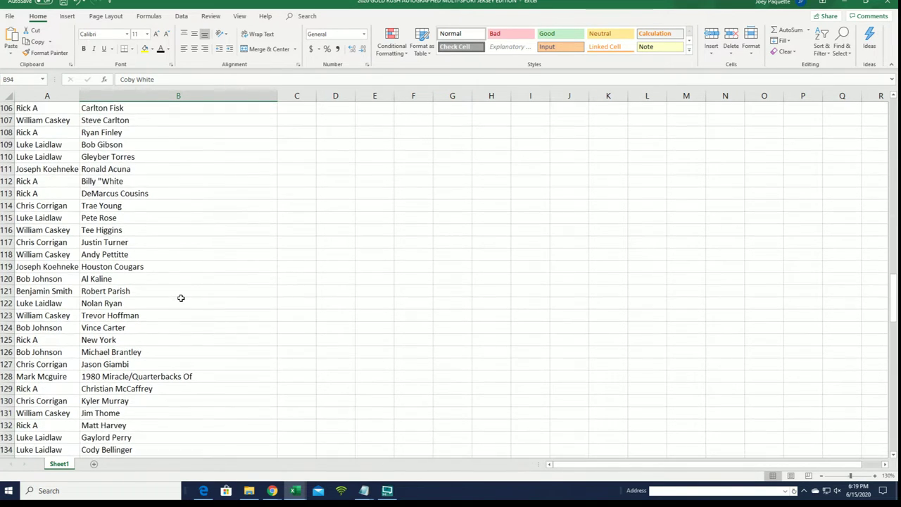
pyautogui.scroll(-3, 181, 298)
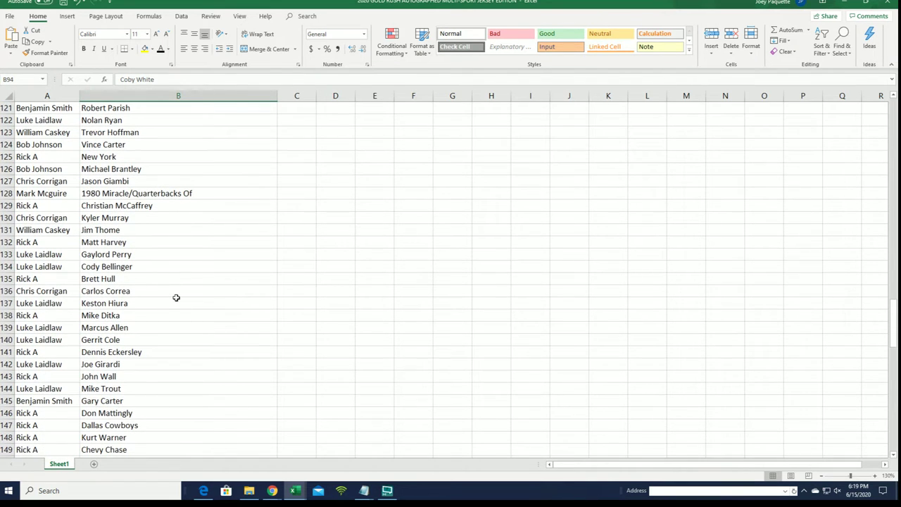
pyautogui.scroll(-1, 178, 294)
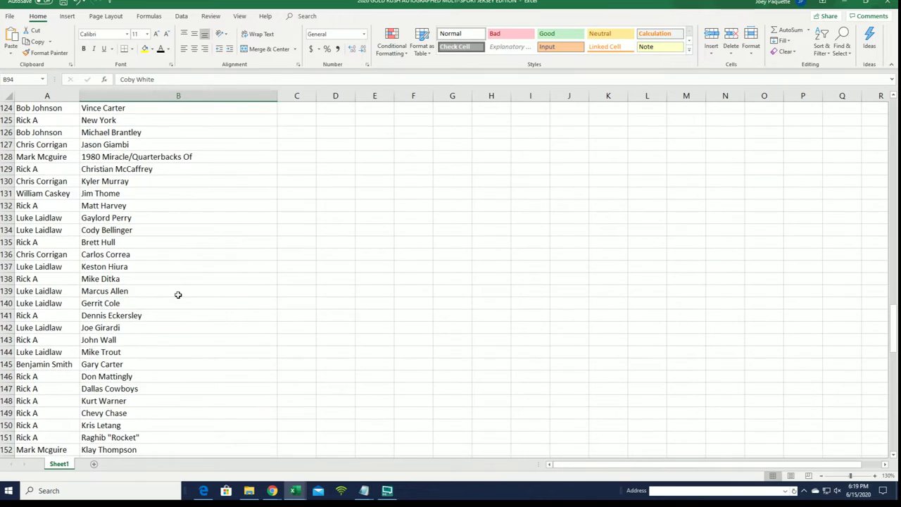
pyautogui.scroll(1, 178, 294)
pyautogui.click(123, 158)
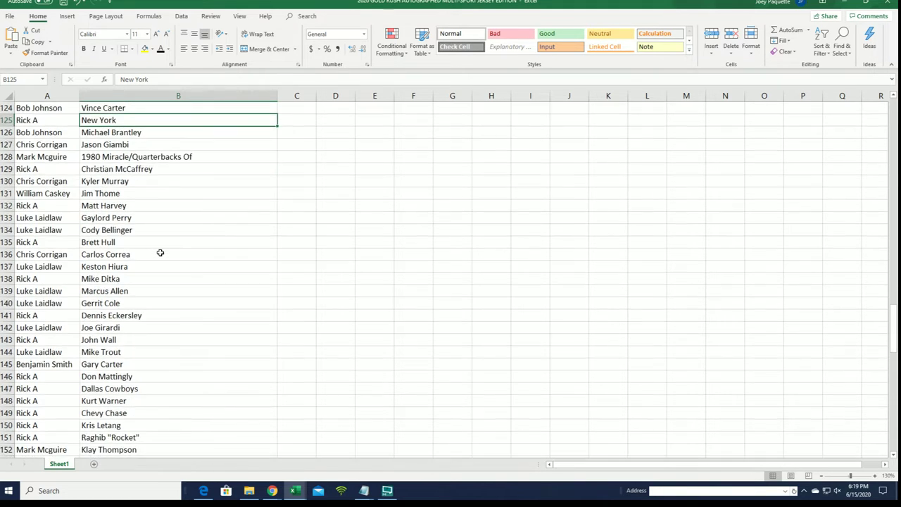
# Step: Read through the remaining pairings down to the last filled row, 211, and return toward the start of the list
pyautogui.scroll(-1, 160, 252)
pyautogui.scroll(-4, 159, 252)
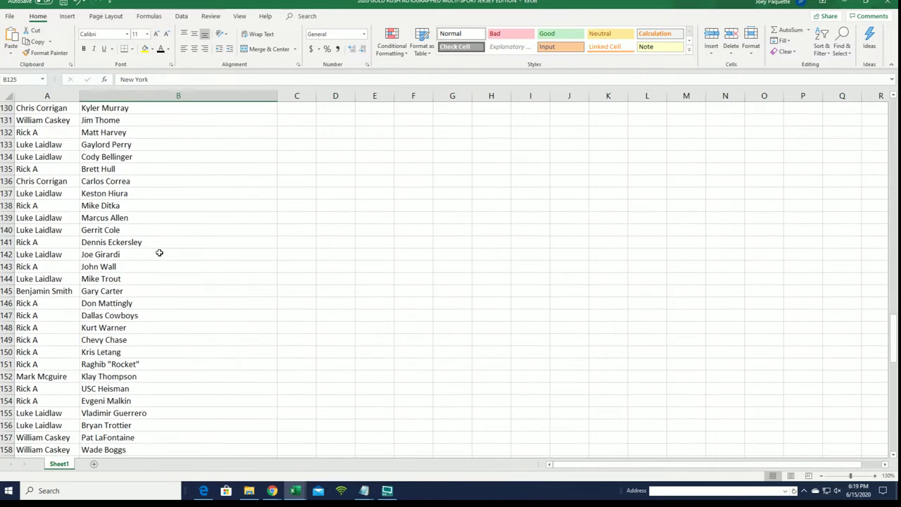
pyautogui.scroll(-2, 159, 253)
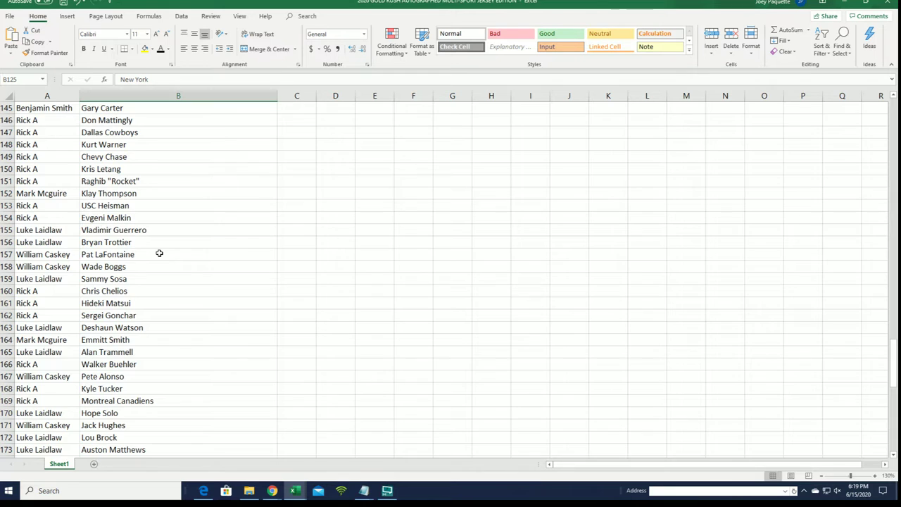
pyautogui.scroll(-2, 159, 253)
pyautogui.scroll(-3, 159, 253)
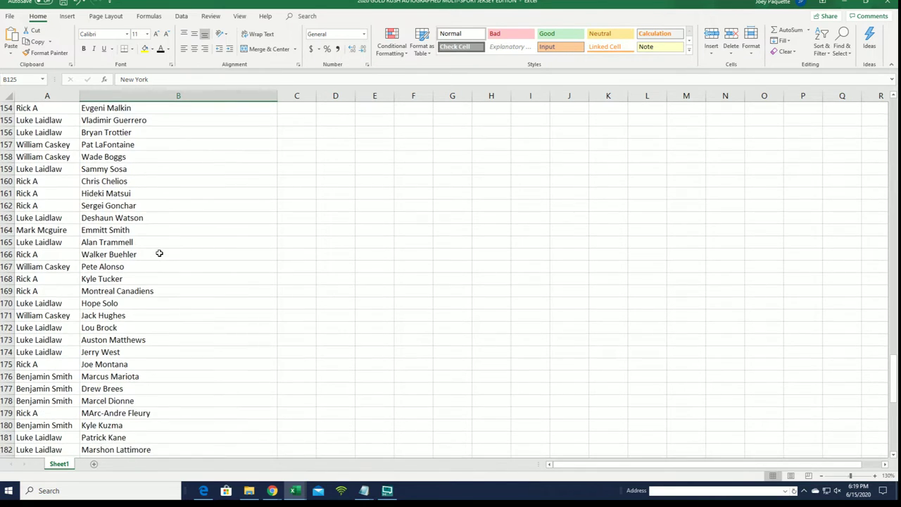
pyautogui.scroll(-3, 159, 252)
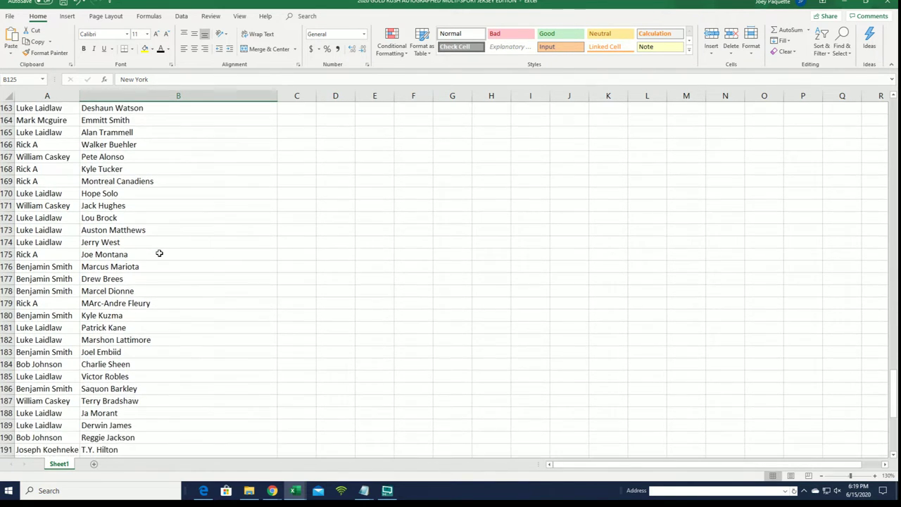
pyautogui.scroll(-4, 159, 253)
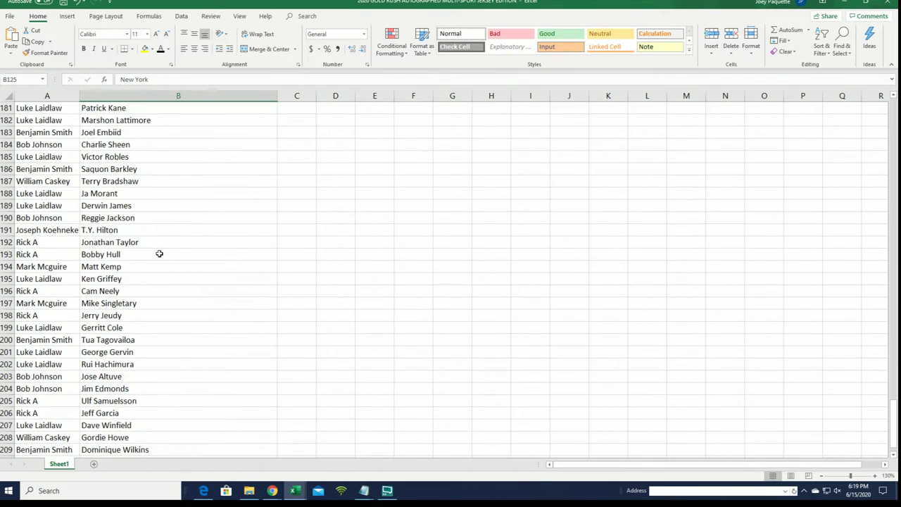
pyautogui.scroll(-1, 159, 253)
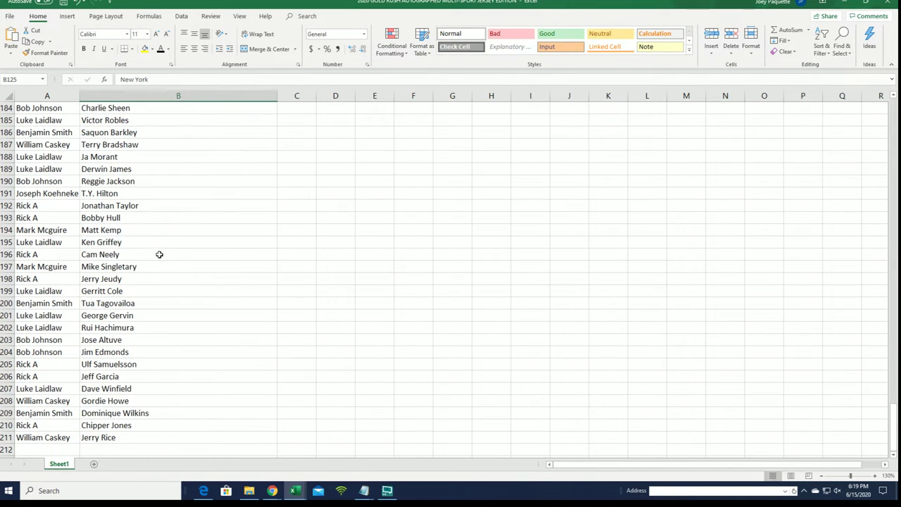
pyautogui.scroll(-1, 160, 253)
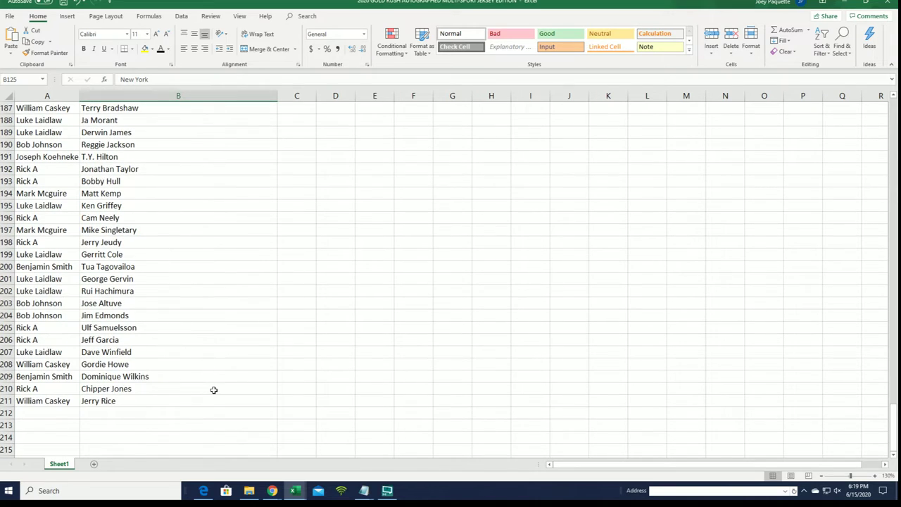
pyautogui.scroll(20, 211, 384)
pyautogui.scroll(20, 213, 373)
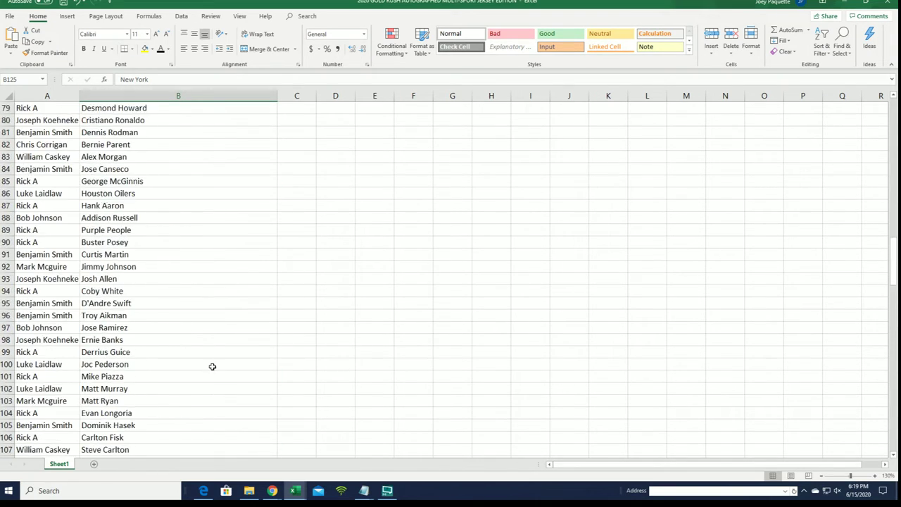